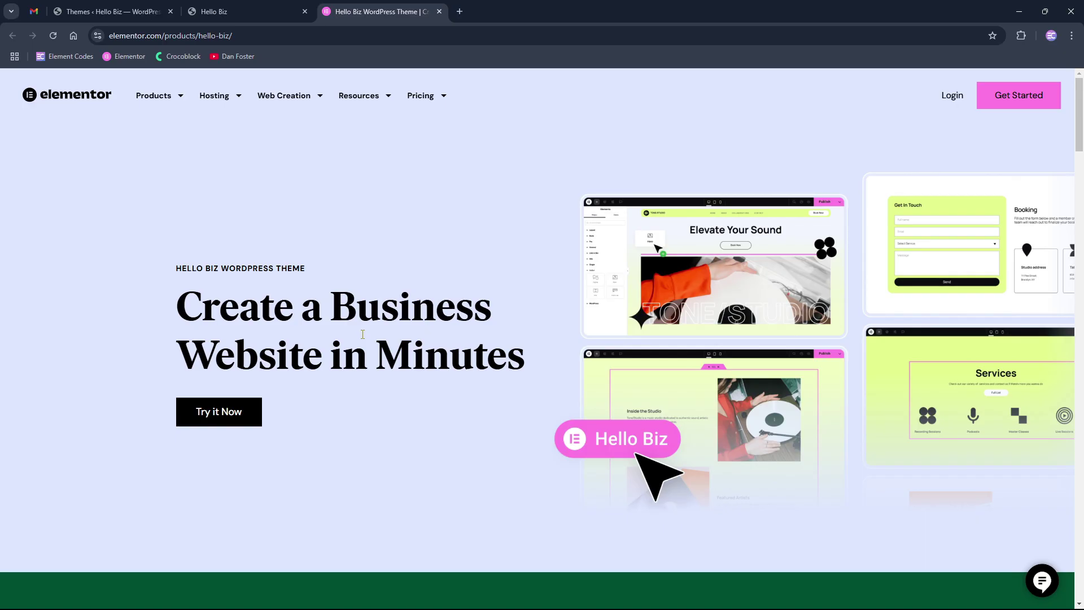
Step: Scroll through the elementor.com Hello Biz product page down to its footer
scroll(431, 235, "down", 8)
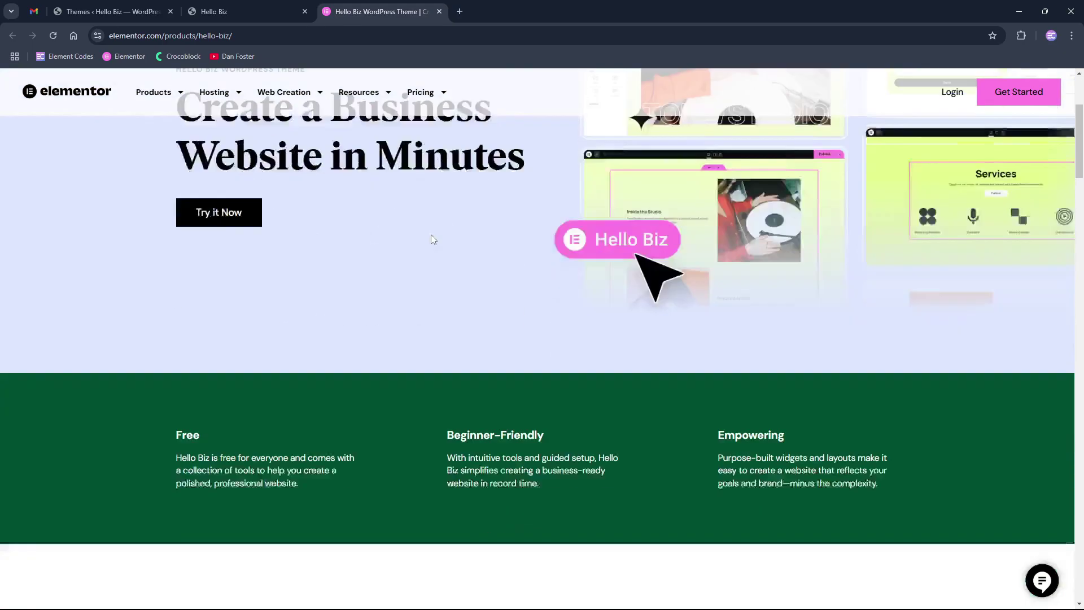
scroll(431, 235, "down", 4)
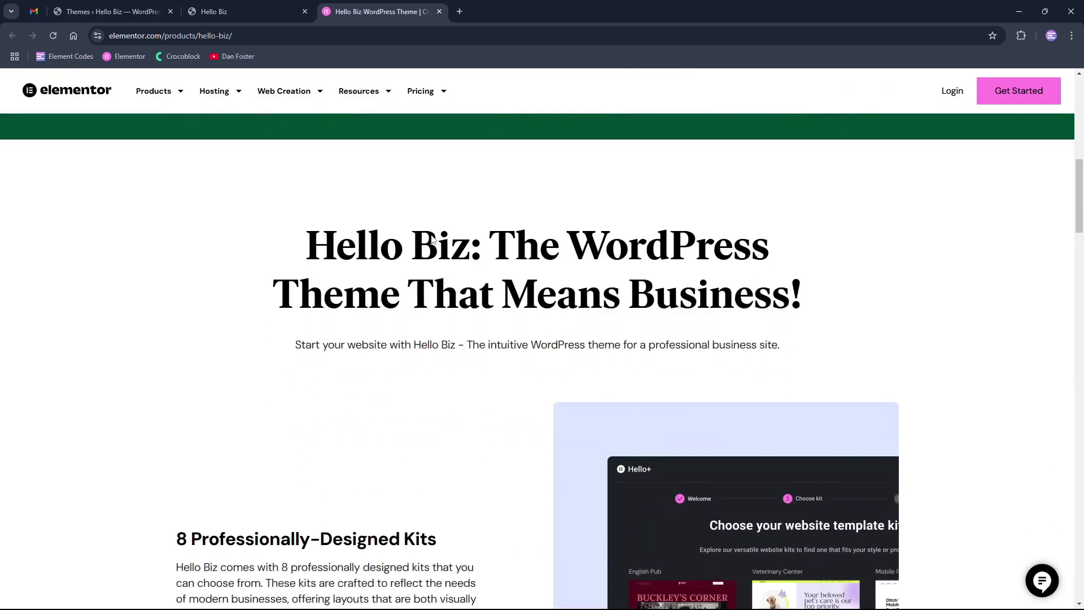
scroll(432, 235, "down", 7)
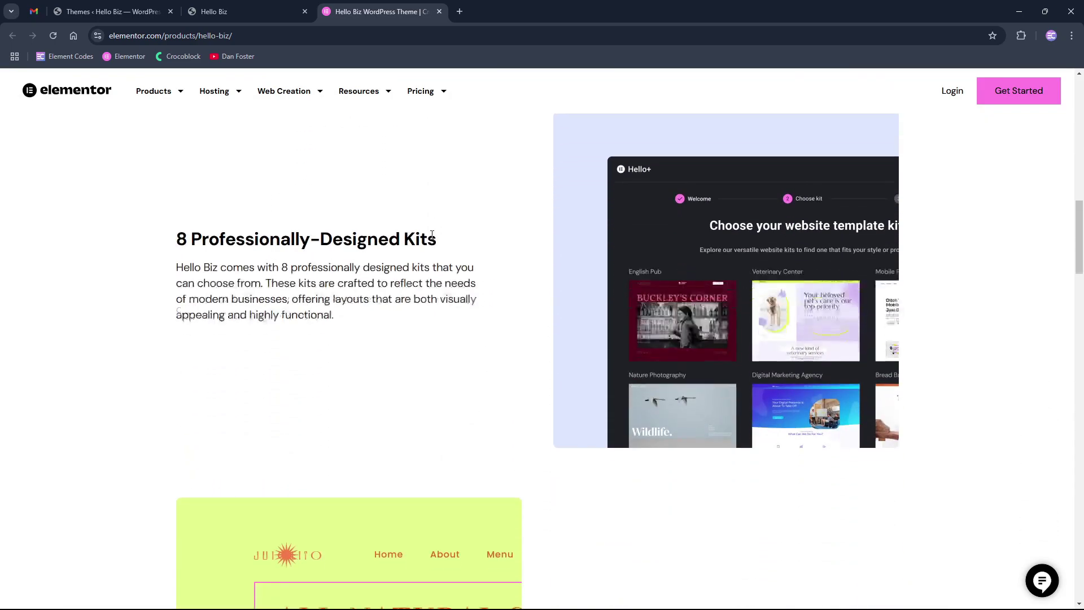
scroll(432, 235, "down", 9)
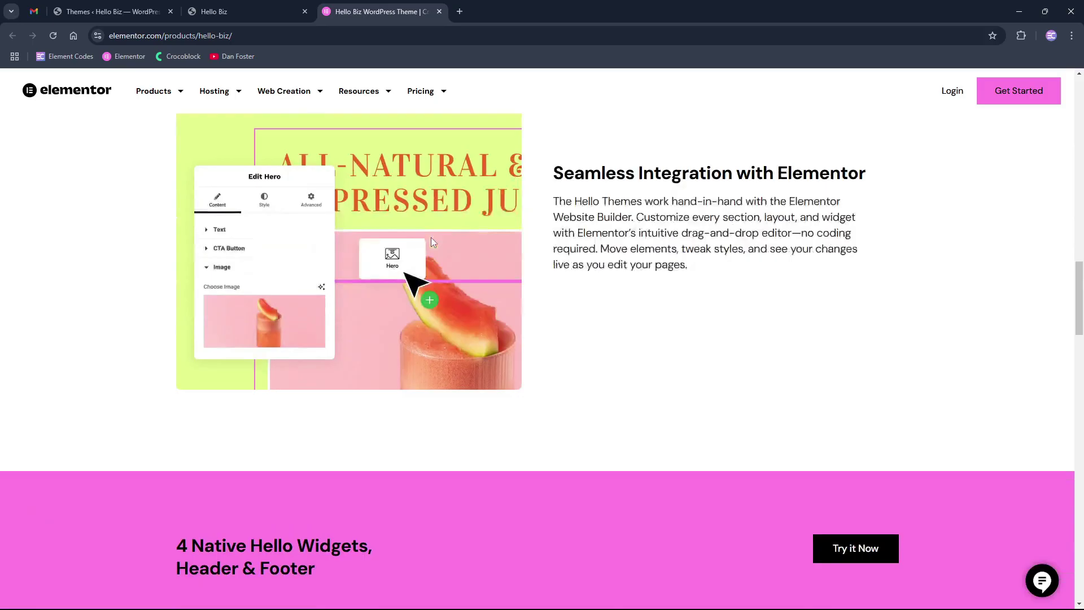
scroll(432, 240, "down", 4)
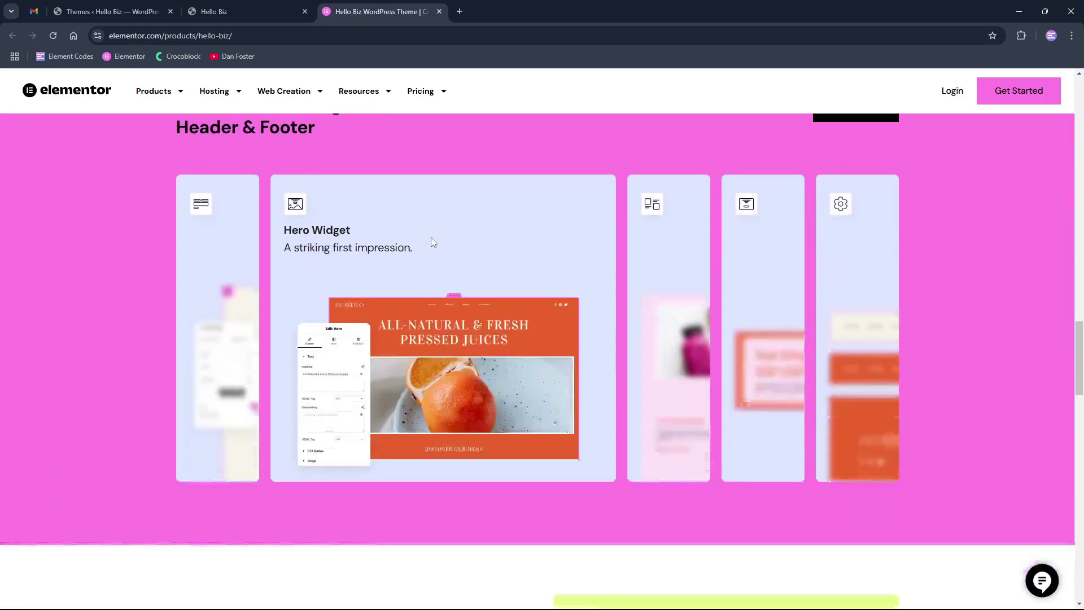
scroll(432, 243, "down", 4)
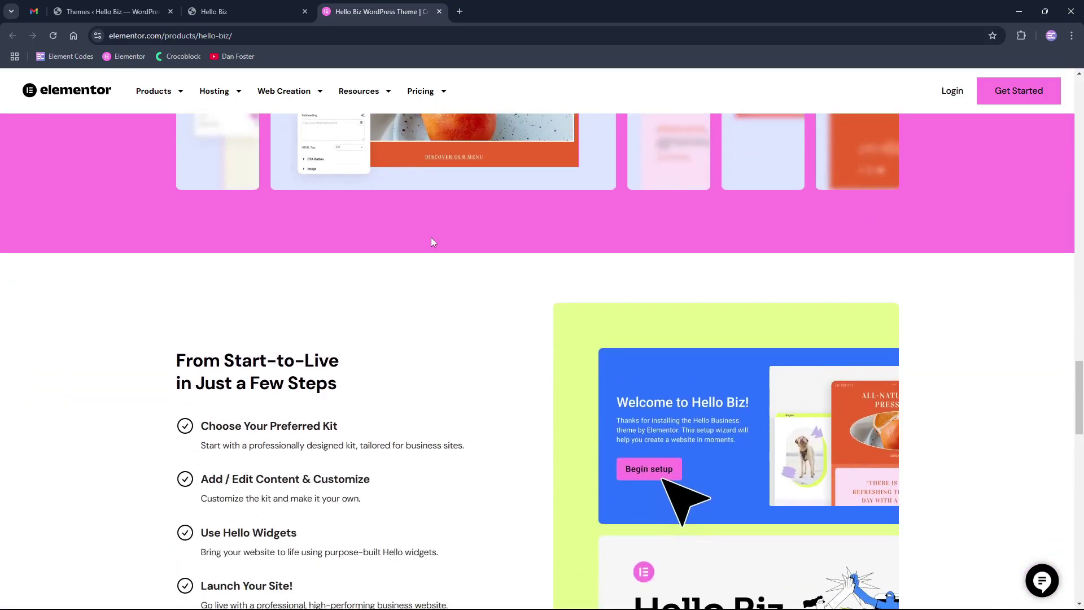
scroll(433, 243, "down", 6)
scroll(433, 243, "down", 9)
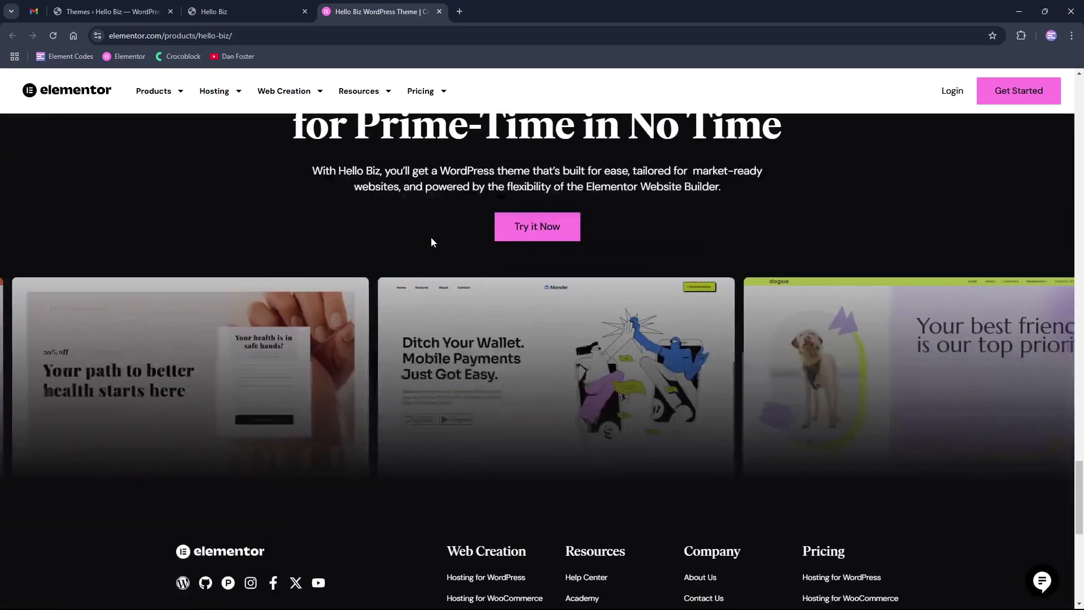
scroll(432, 239, "down", 5)
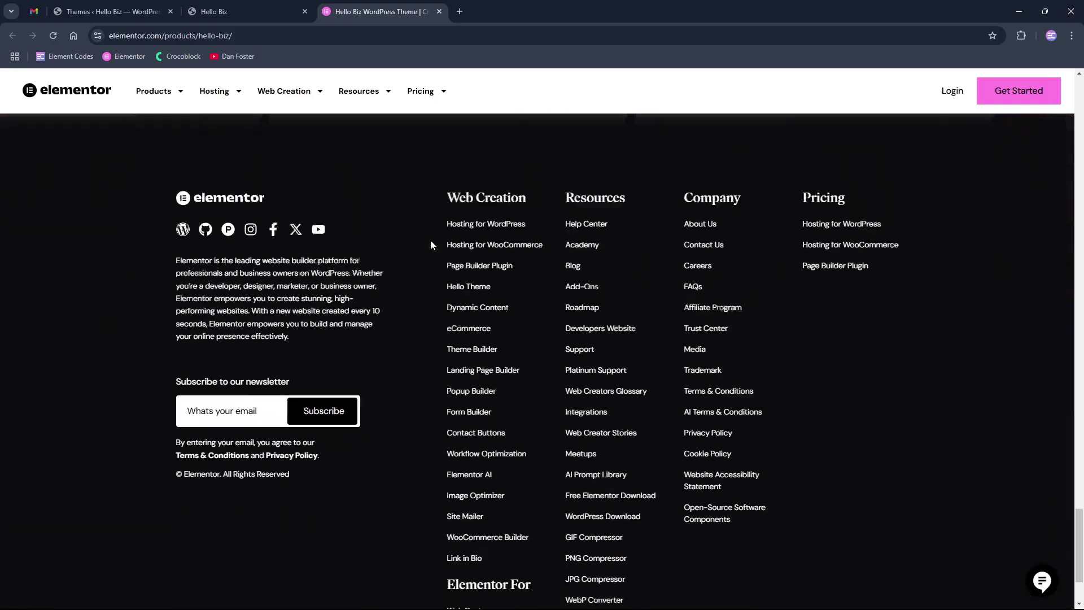
scroll(430, 242, "up", 5)
scroll(431, 241, "up", 18)
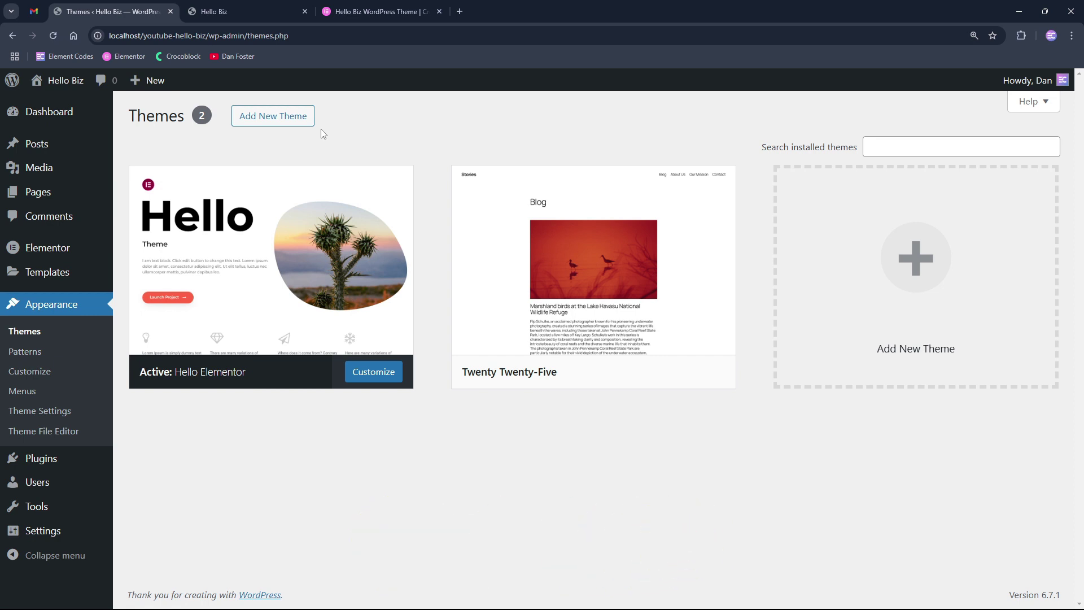
Step: Search the theme directory for 'Hello biz', then install and activate Hello Biz
left_click(288, 120)
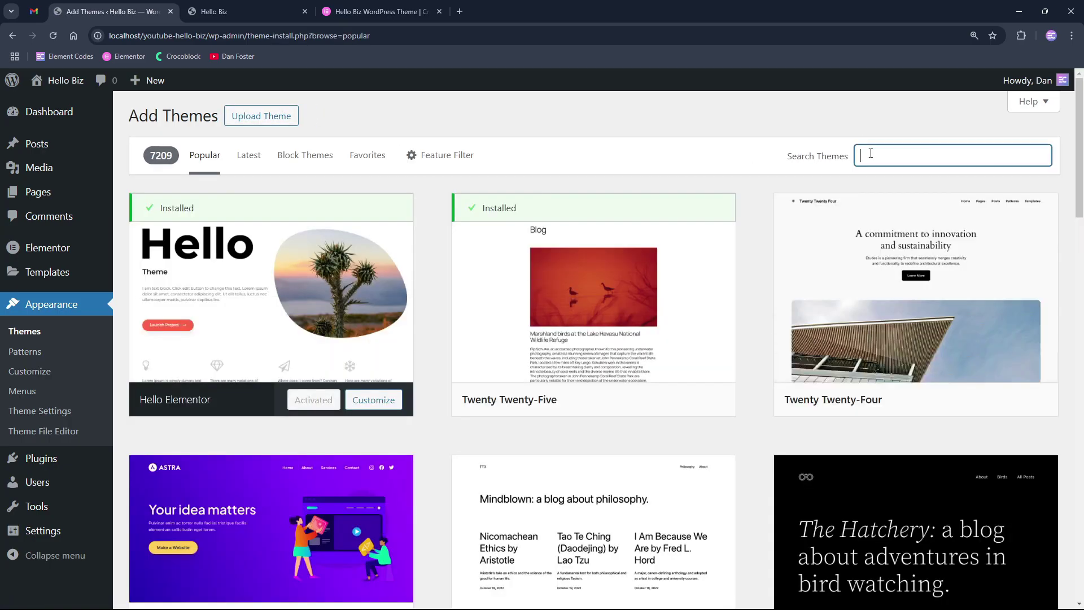
left_click(871, 155)
type("Hello")
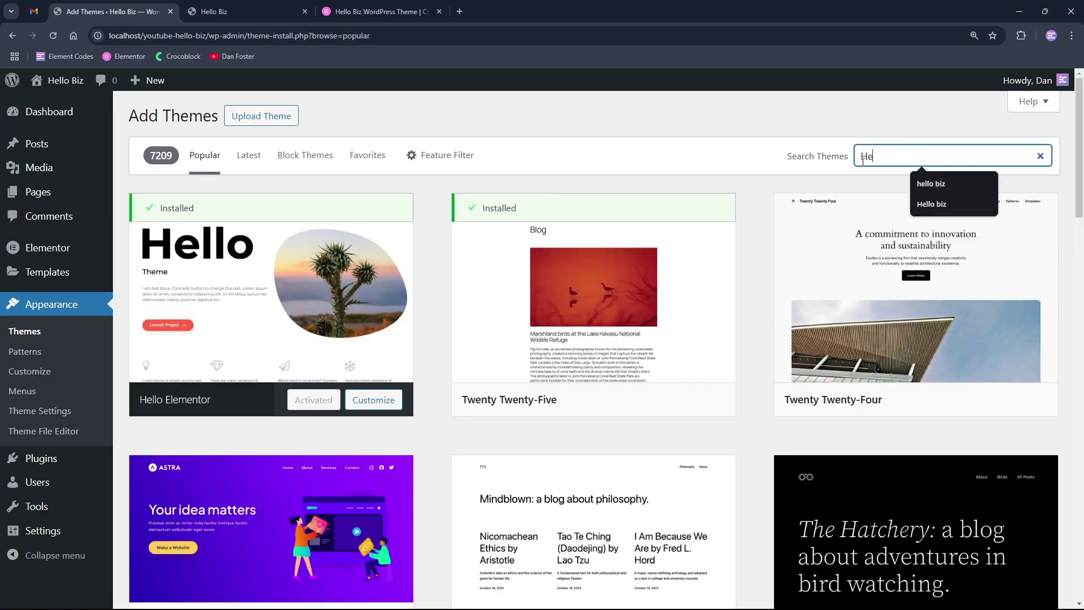
type(" biz")
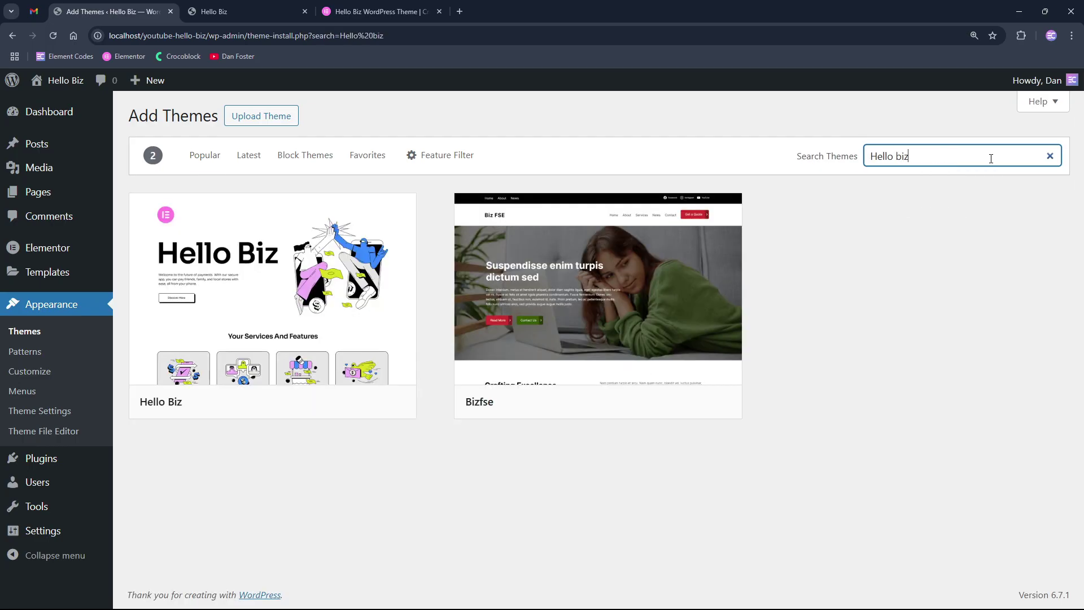
left_click(343, 407)
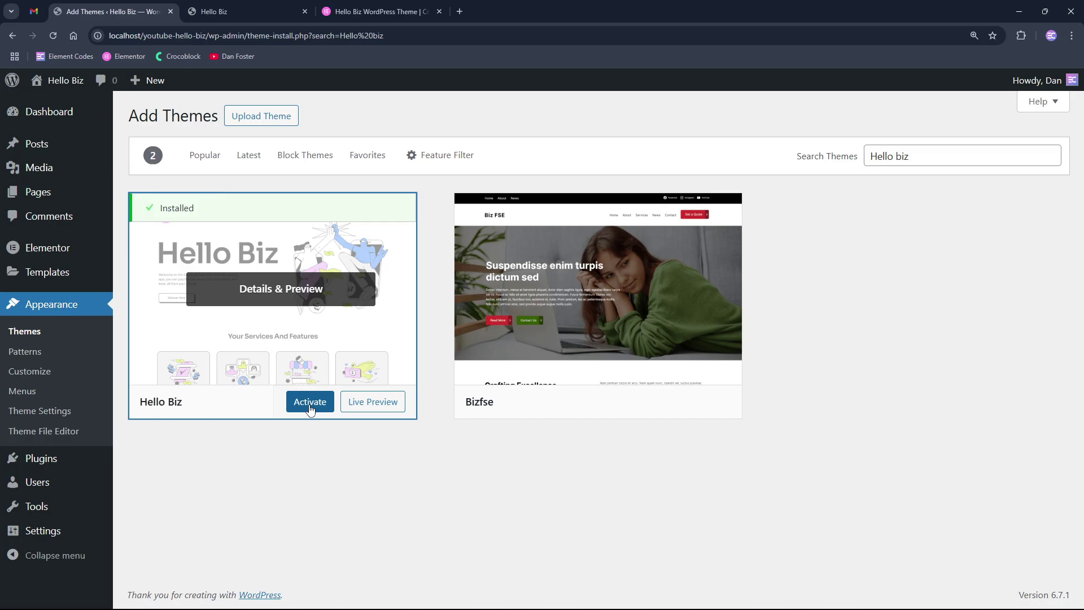
left_click(310, 406)
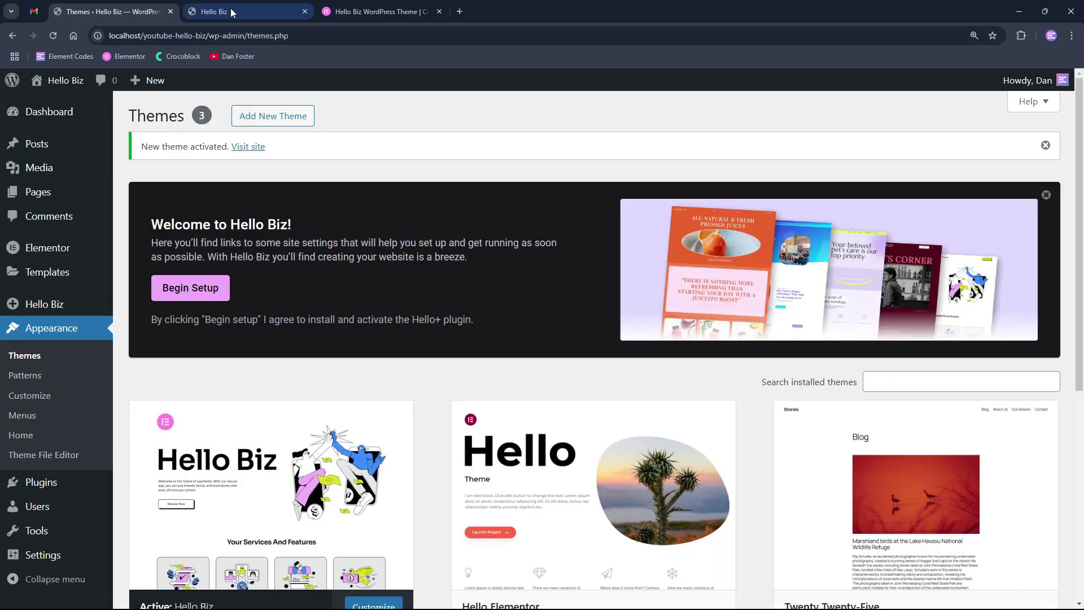
left_click(229, 17)
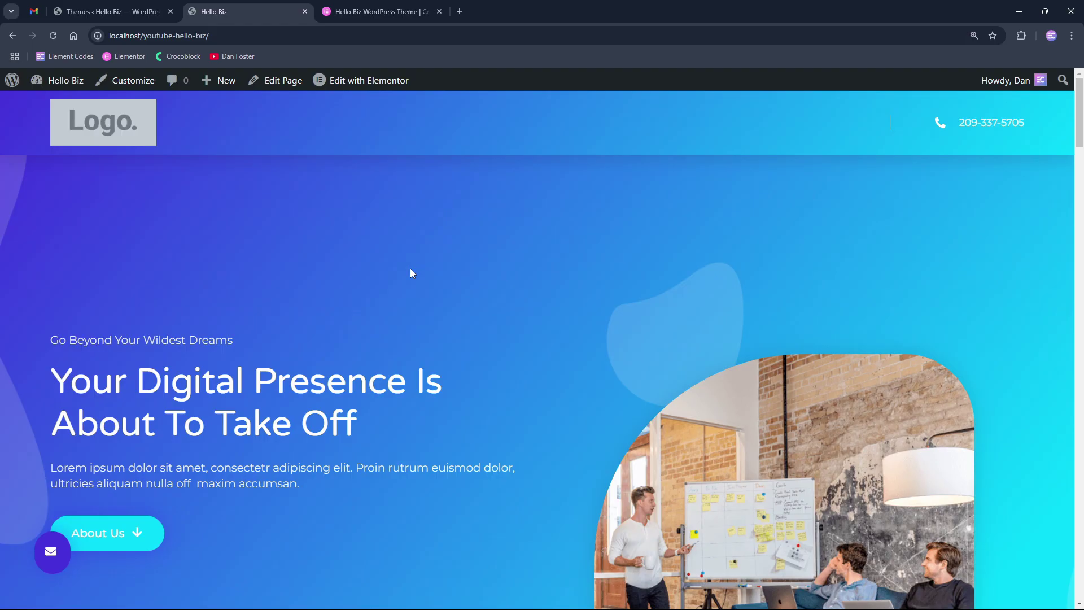
scroll(411, 273, "down", 10)
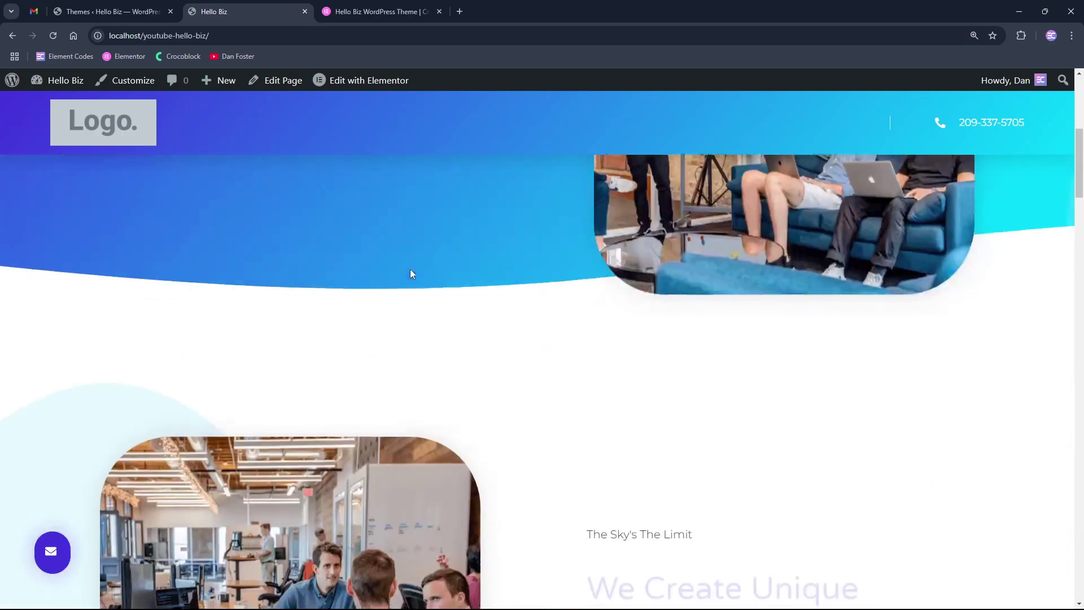
scroll(409, 279, "down", 15)
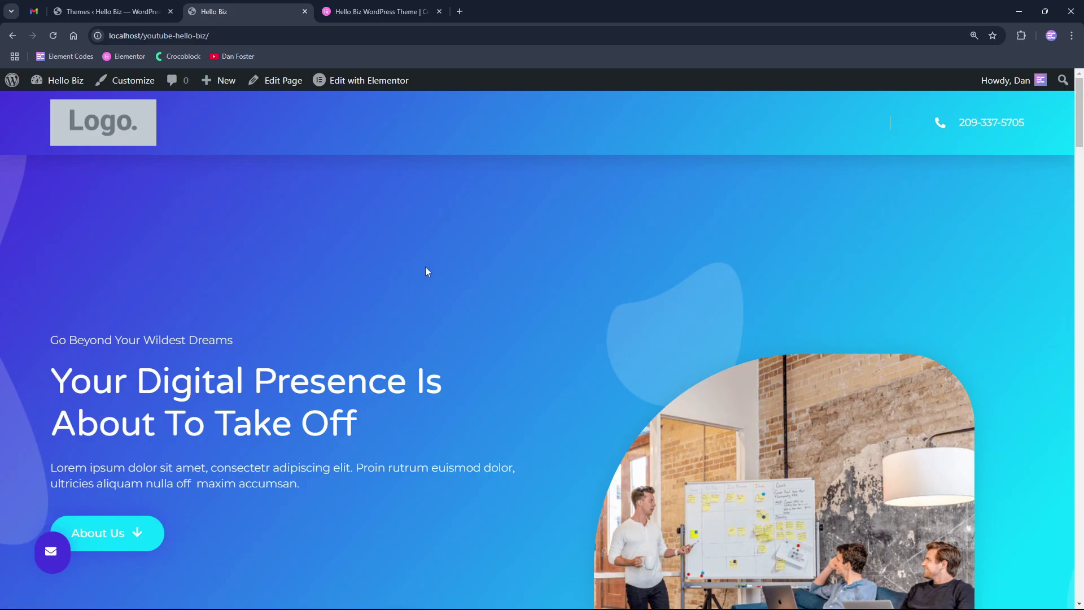
left_click(54, 36)
Step: Show the admin Dashboard with its Welcome to Hello Biz panel and the Hello Biz submenu
left_click(138, 12)
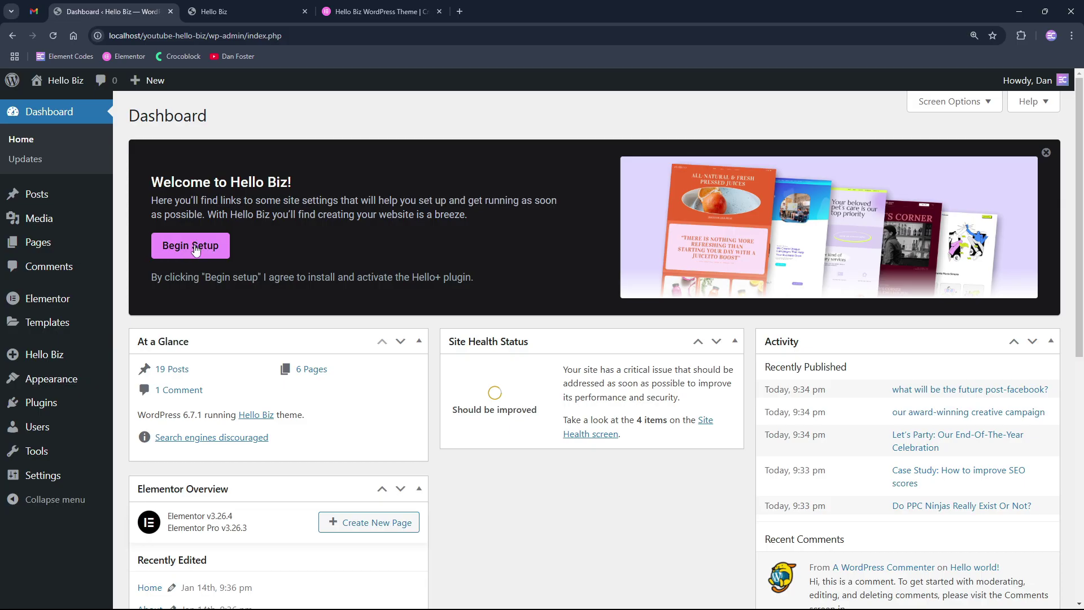
mouse_move(22, 360)
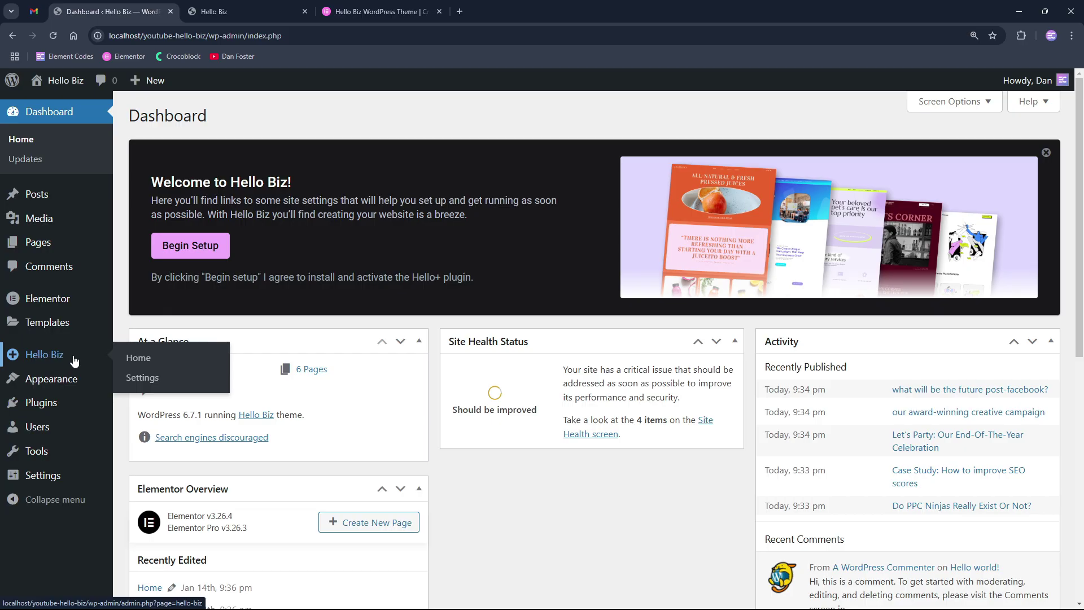
Step: Visit the Hello Biz home page and theme settings, then go back to Hello Biz Home
left_click(141, 358)
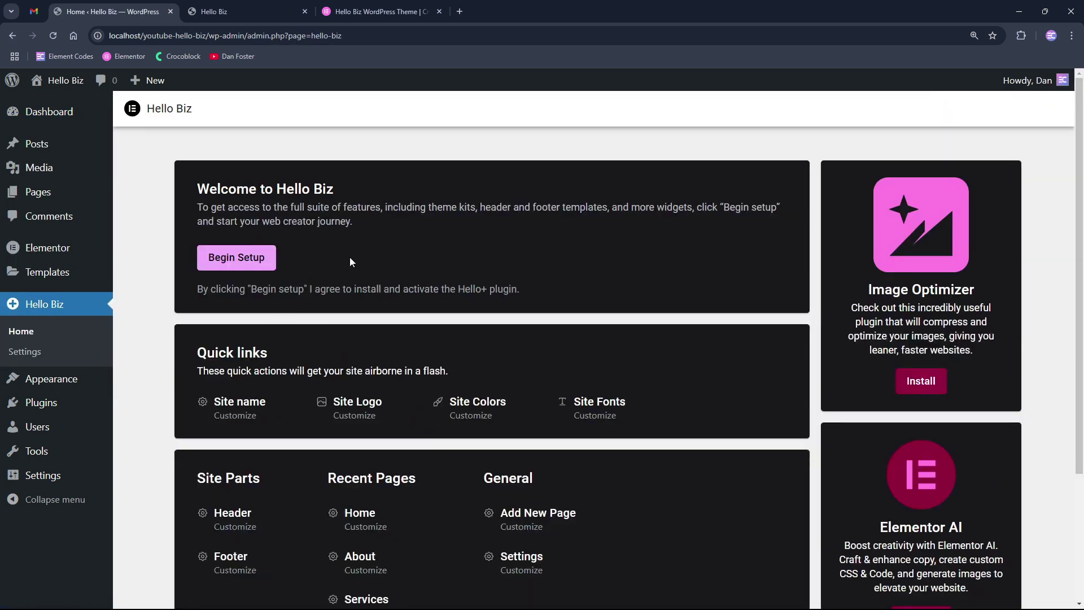
scroll(513, 263, "down", 3)
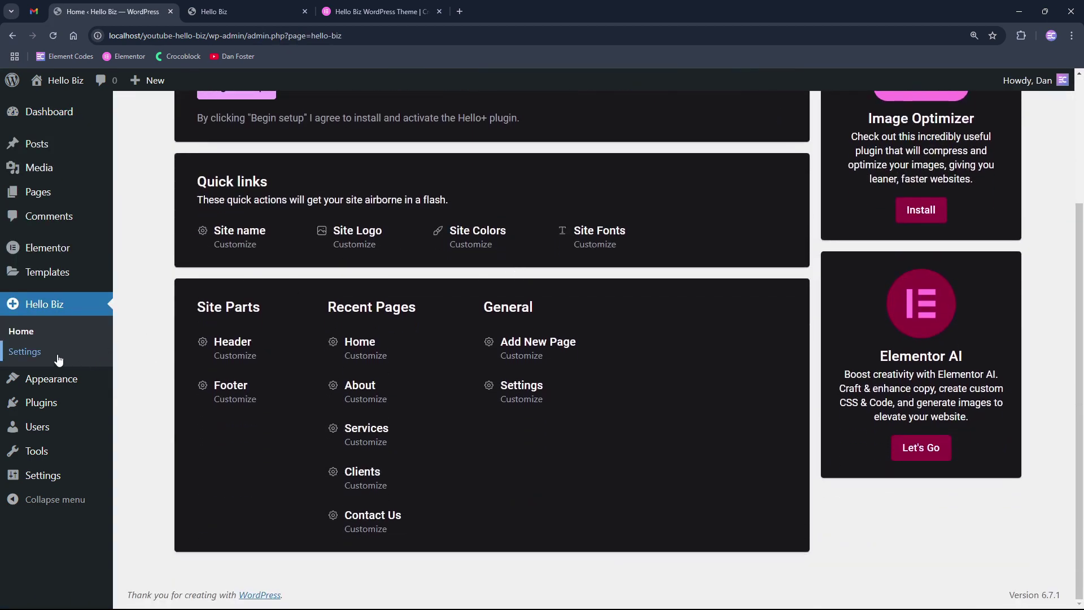
left_click(49, 352)
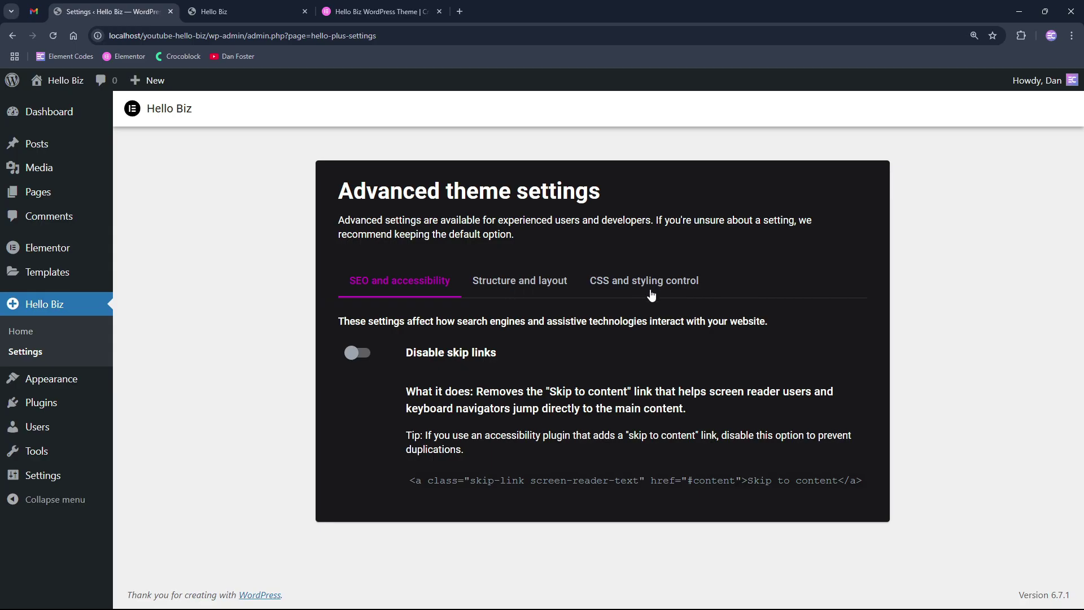
left_click(21, 332)
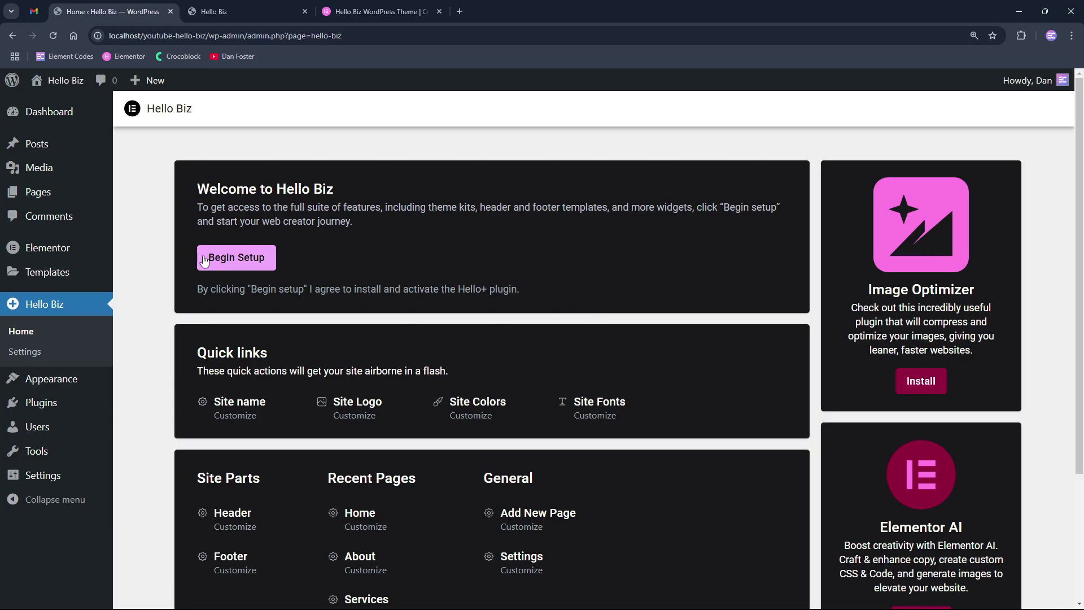
Step: Begin the Hello Biz setup so Hello Plus installs and the wizard reaches Ready to Go
left_click(229, 264)
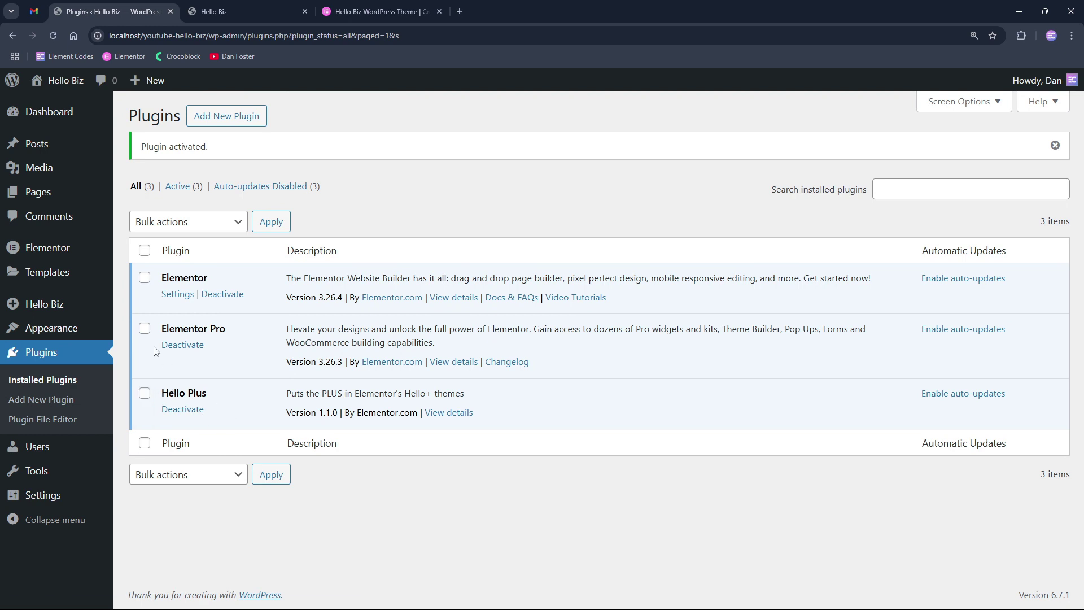
mouse_move(80, 305)
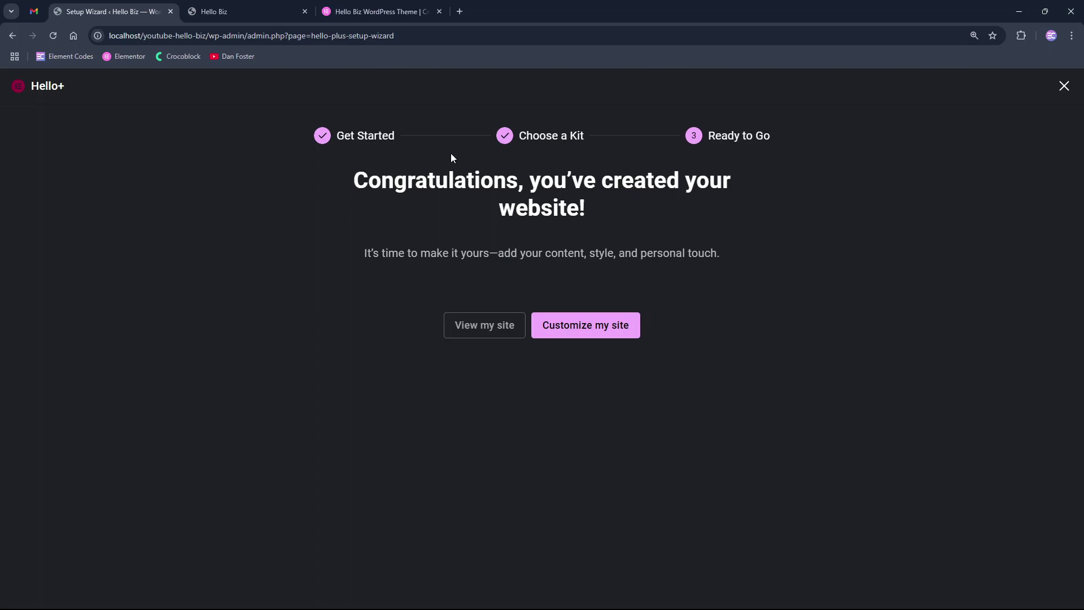
Step: Highlight the congratulations heading and Choose a Kit step, then choose Customize my site
left_click_drag(341, 187, 622, 214)
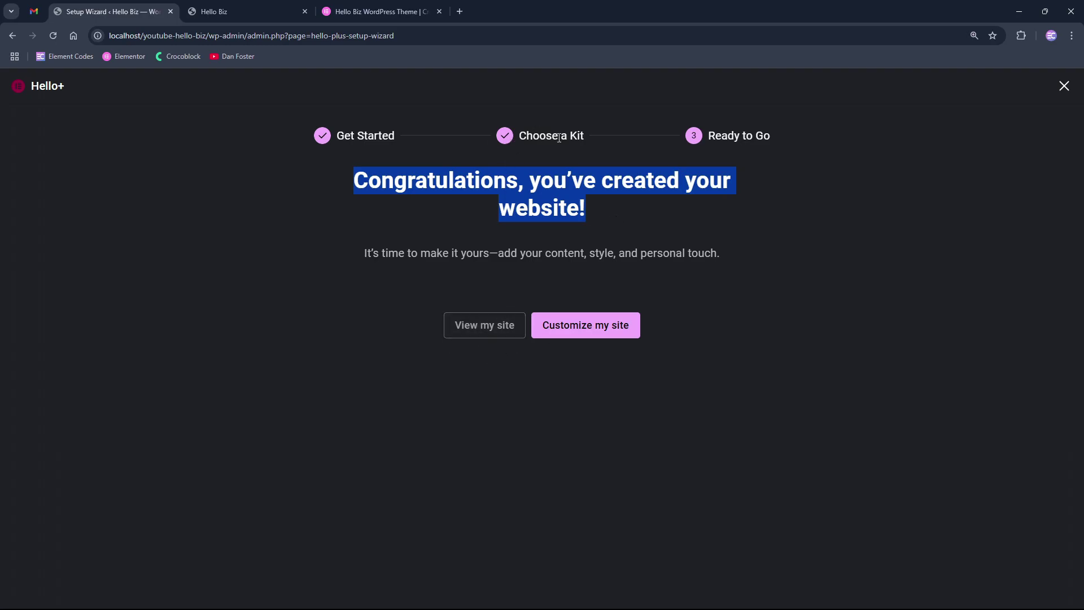
left_click_drag(587, 142, 519, 137)
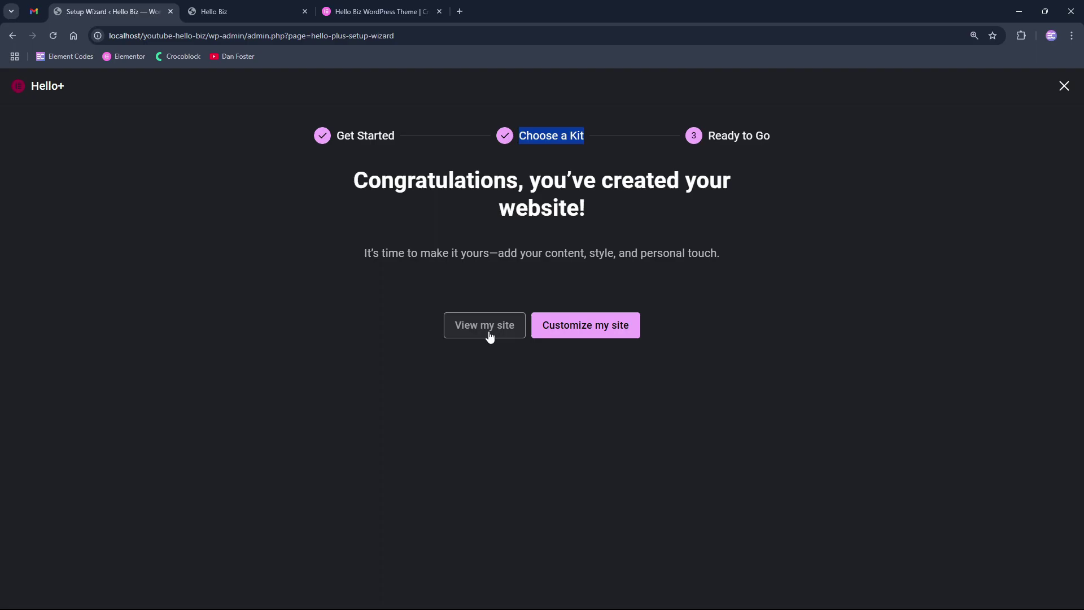
left_click(596, 334)
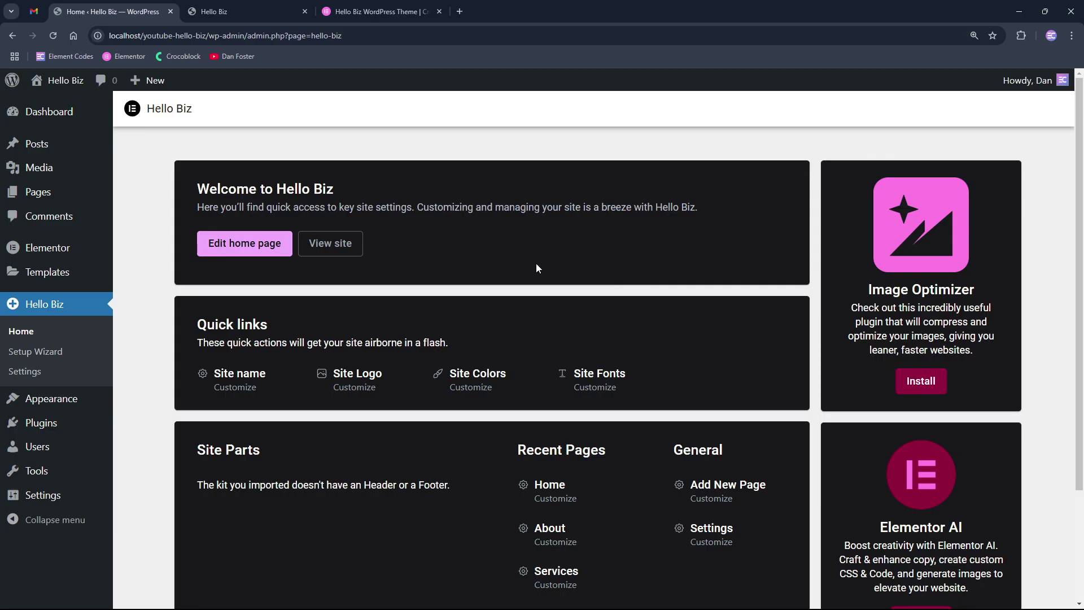
Step: Scroll the Hello Biz Home page and open Customize under Site name
scroll(536, 263, "down", 3)
scroll(534, 266, "up", 2)
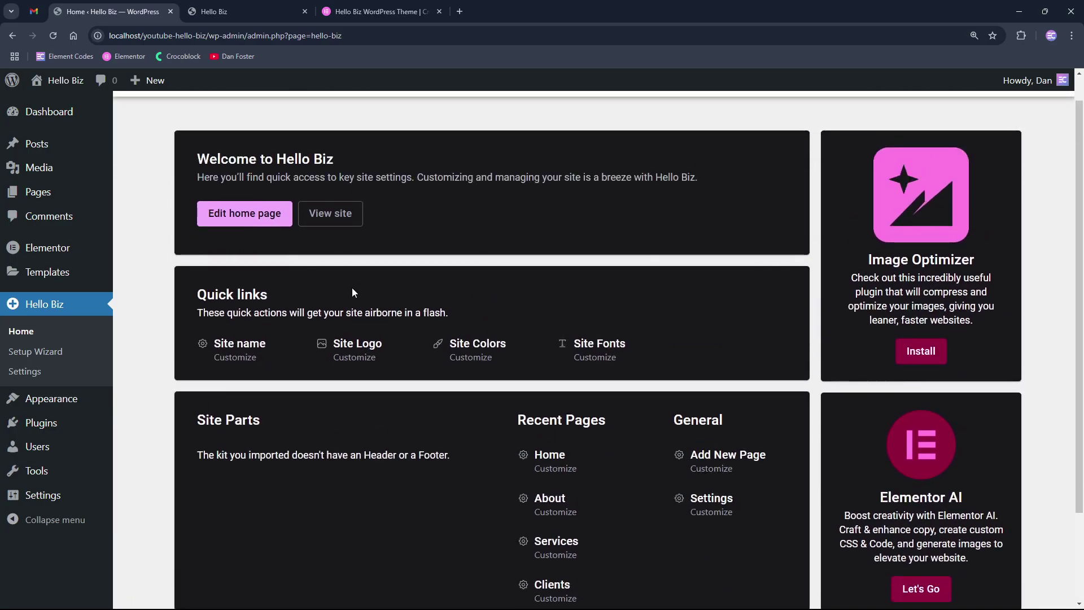
scroll(351, 284, "down", 1)
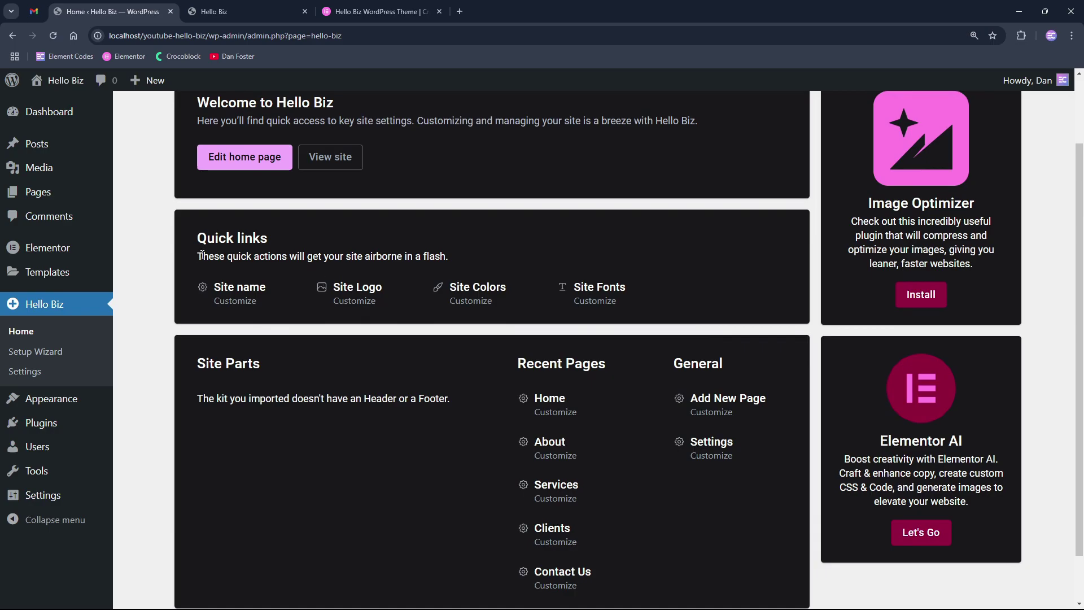
left_click(248, 303)
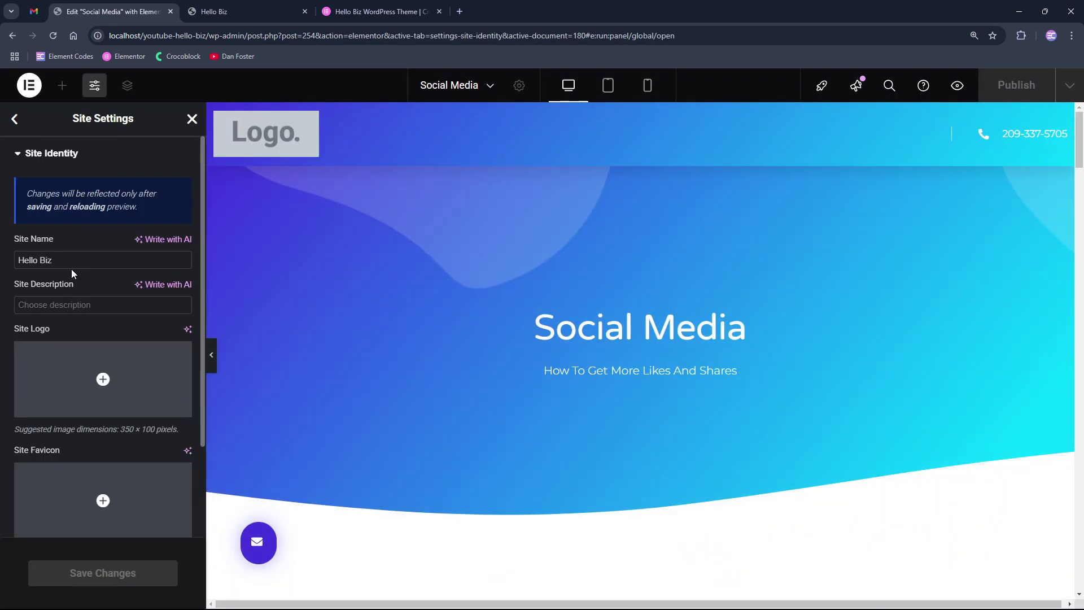
Step: Inspect the Site Description field in Site Identity, then go back to Hello Biz Home
left_click(68, 259)
scroll(77, 350, "down", 2)
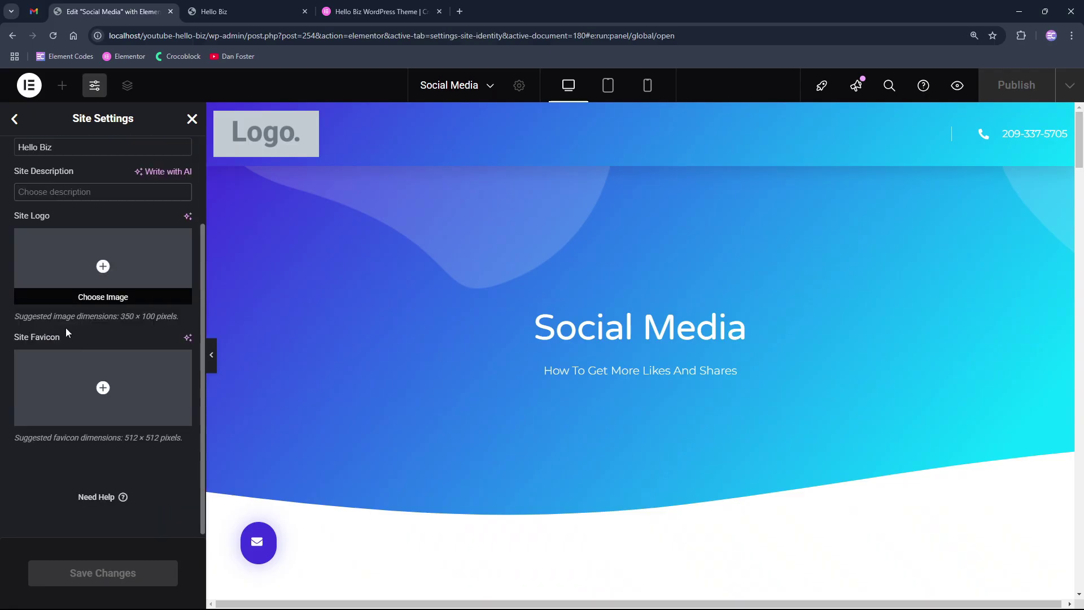
scroll(108, 446, "up", 2)
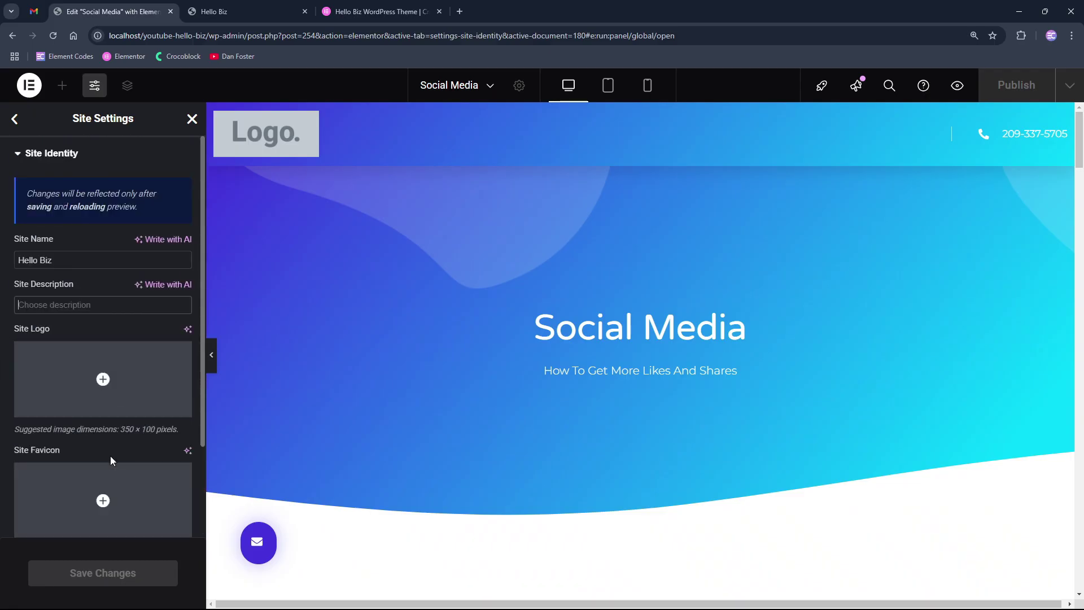
left_click(13, 35)
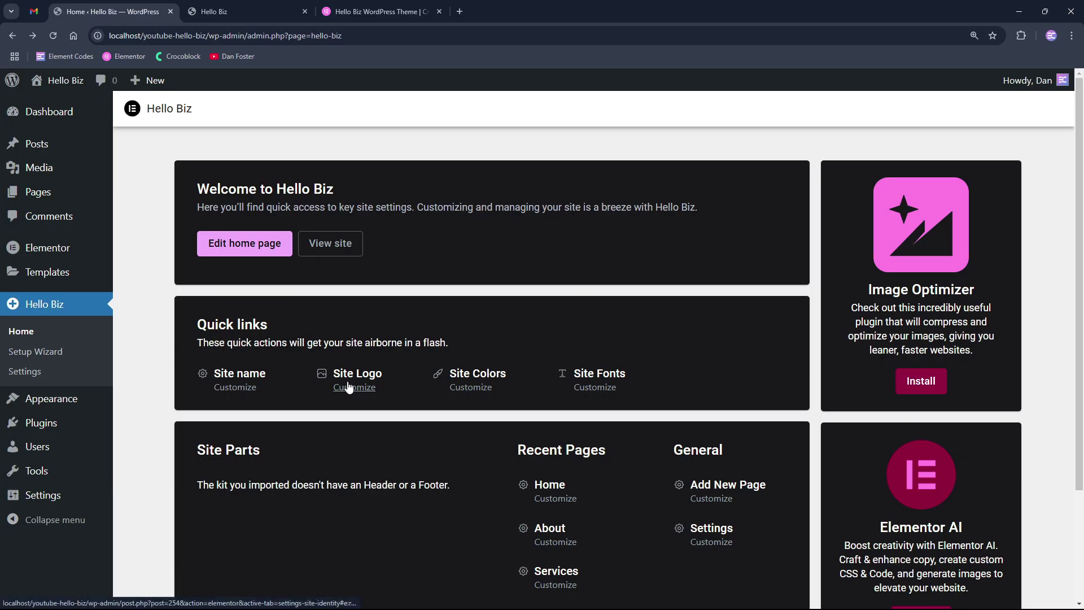
left_click(472, 388)
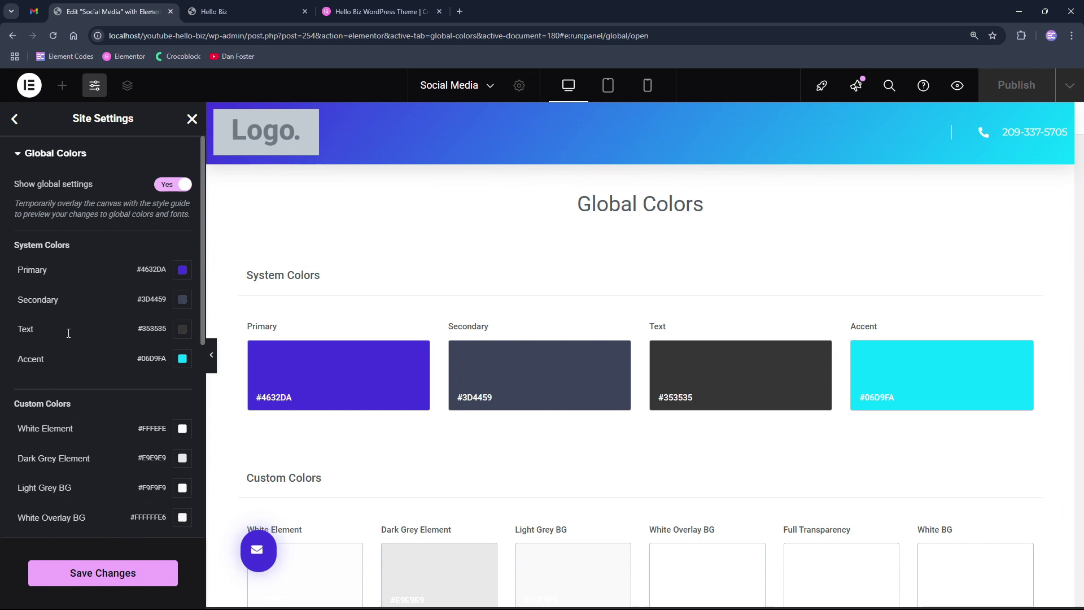
scroll(67, 334, "down", 5)
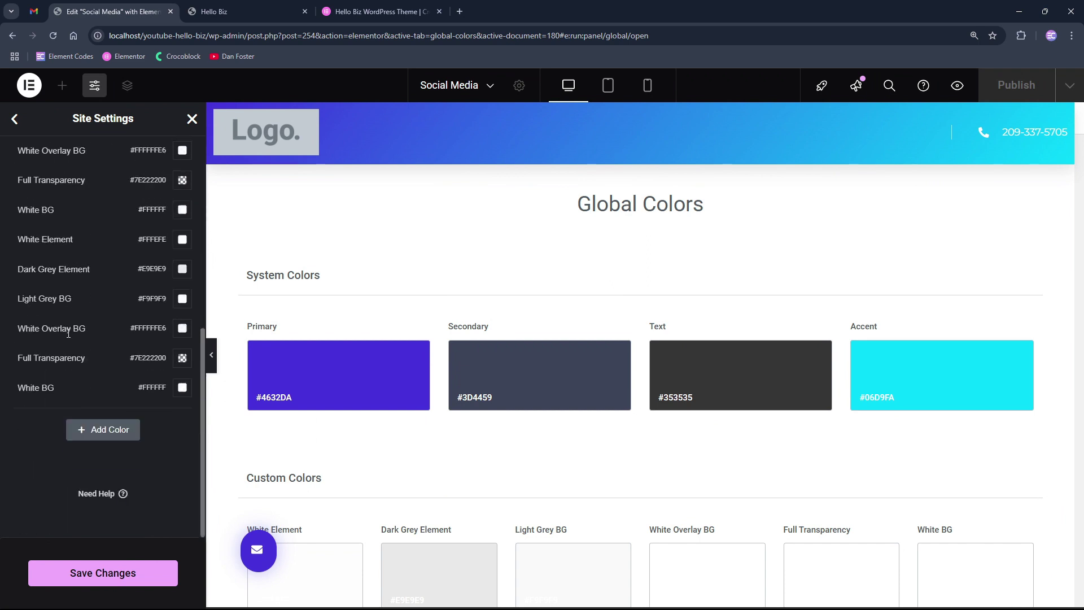
scroll(67, 333, "up", 7)
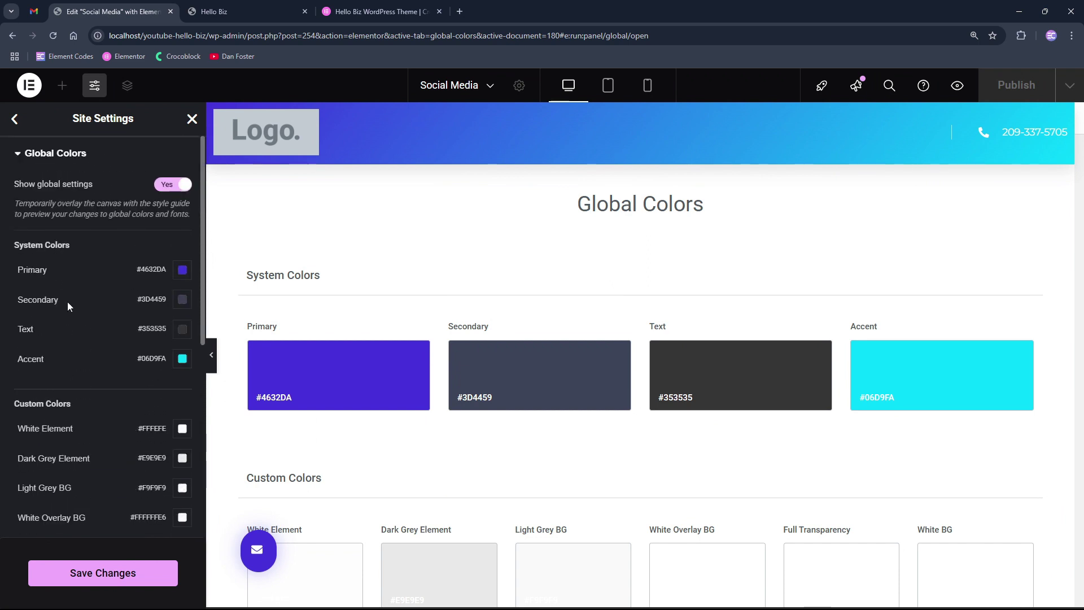
left_click(12, 36)
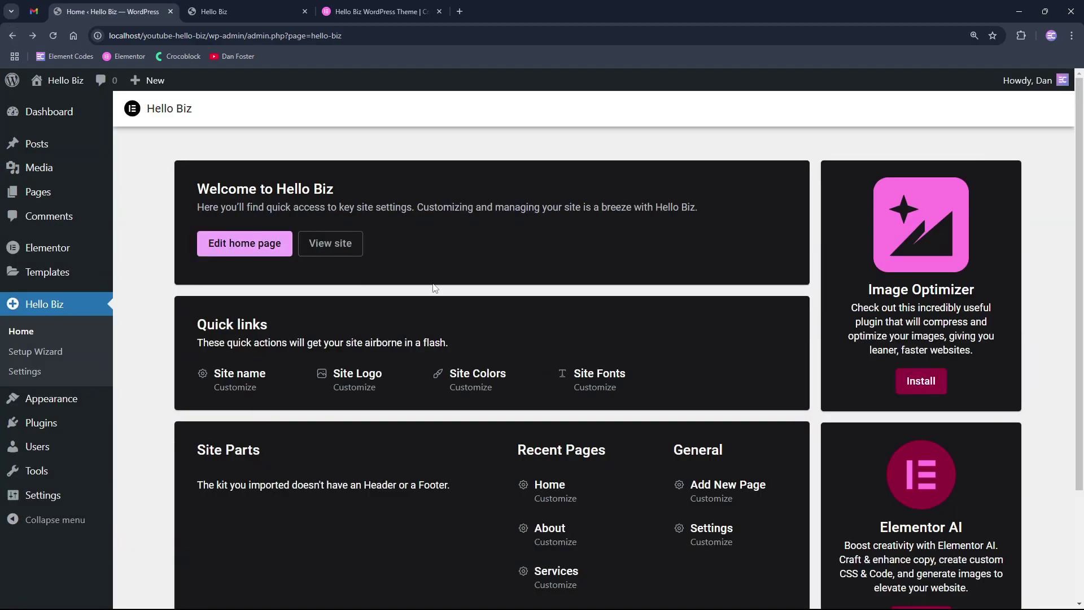
left_click(602, 389)
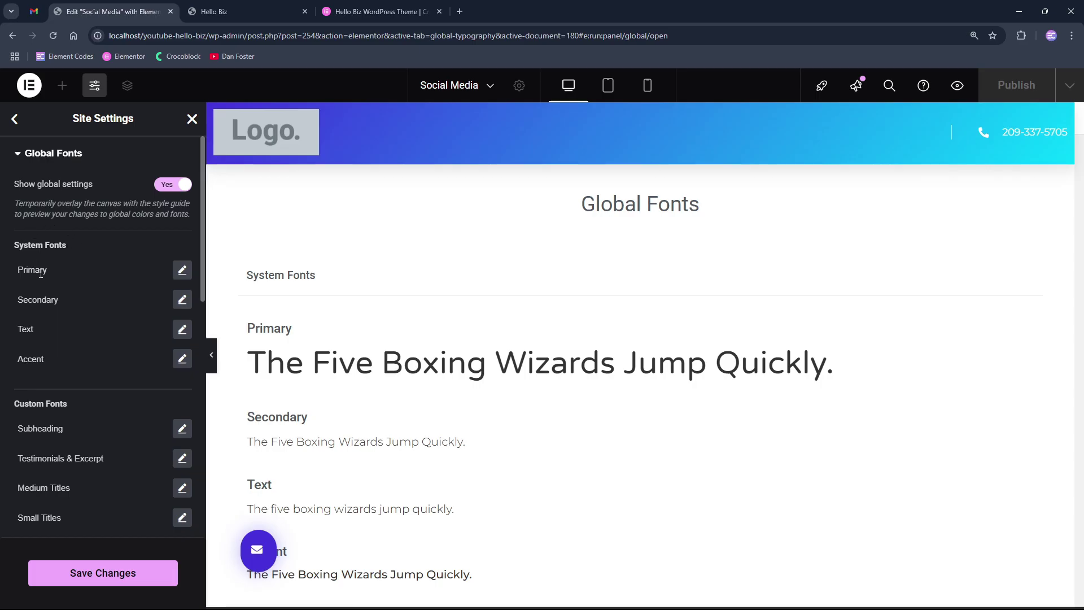
scroll(40, 274, "down", 6)
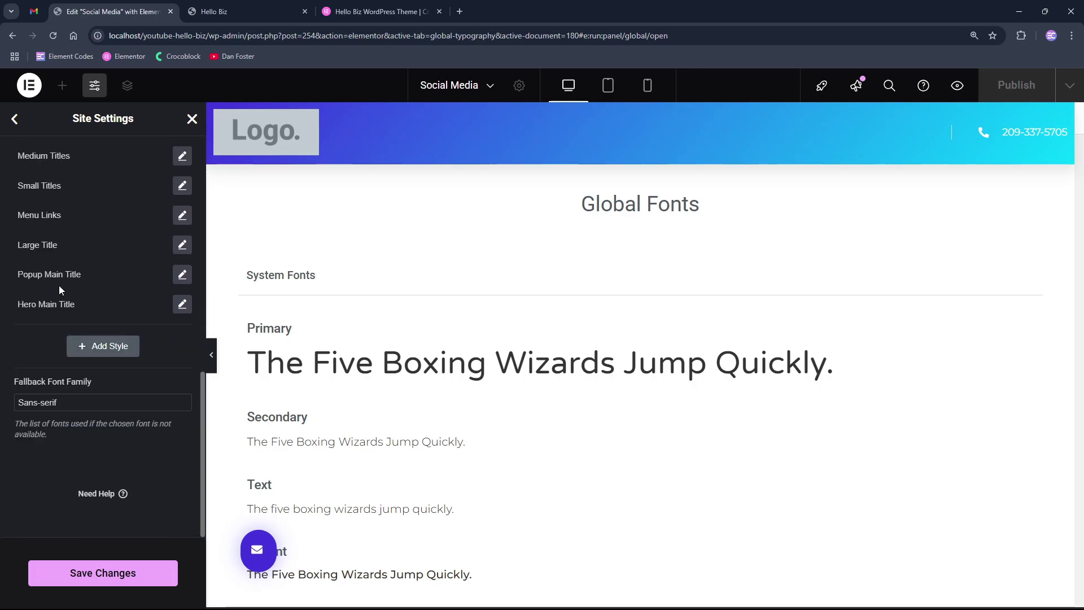
scroll(58, 286, "up", 8)
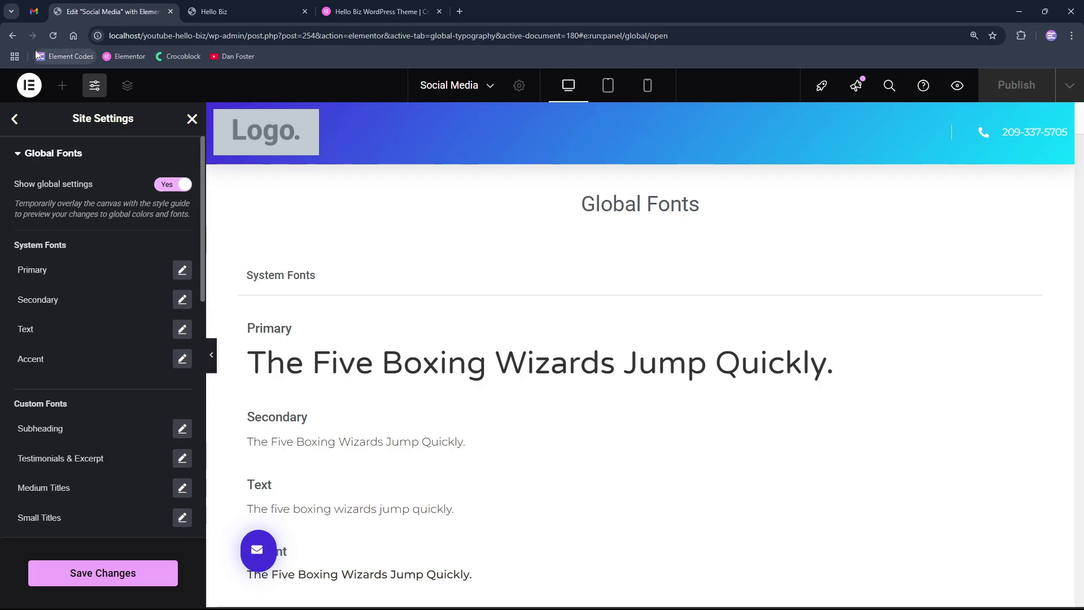
Step: Highlight the Recent Pages and General headings, then open Settings' Customize link under General
left_click(13, 35)
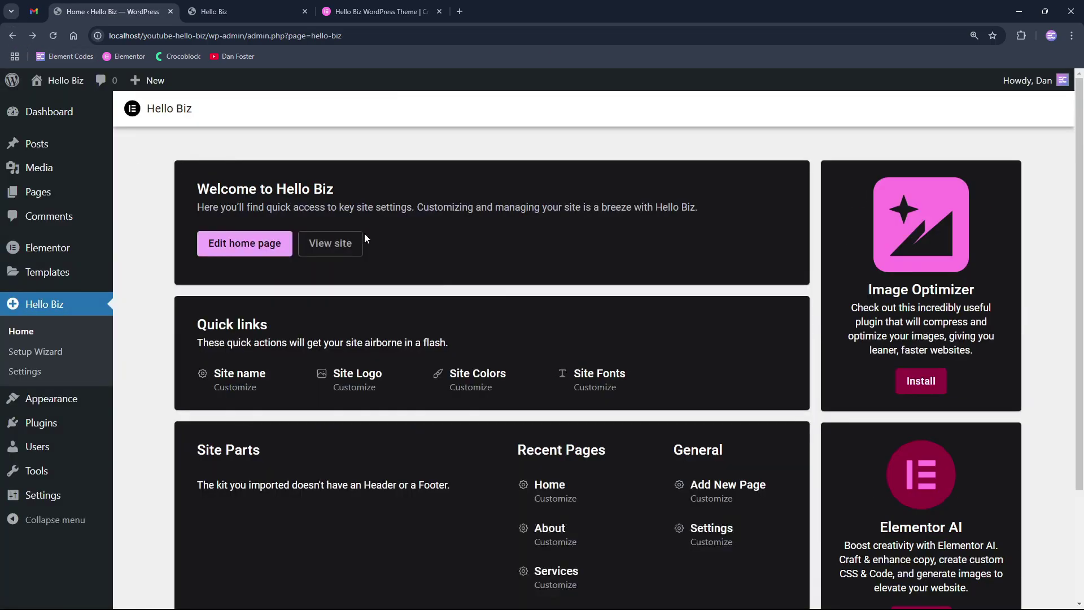
scroll(557, 299, "down", 3)
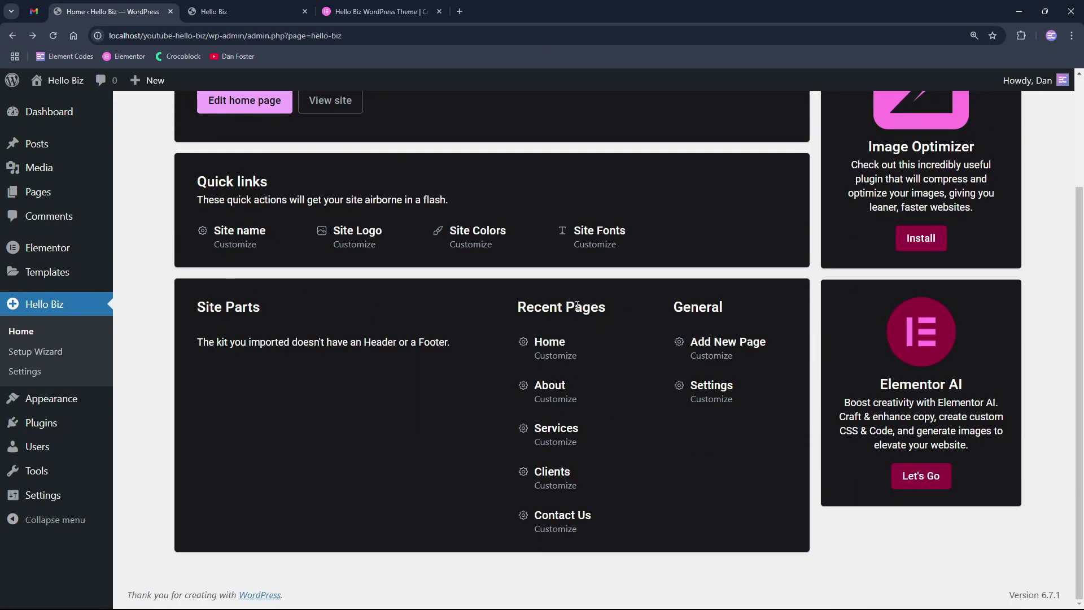
left_click_drag(535, 307, 582, 307)
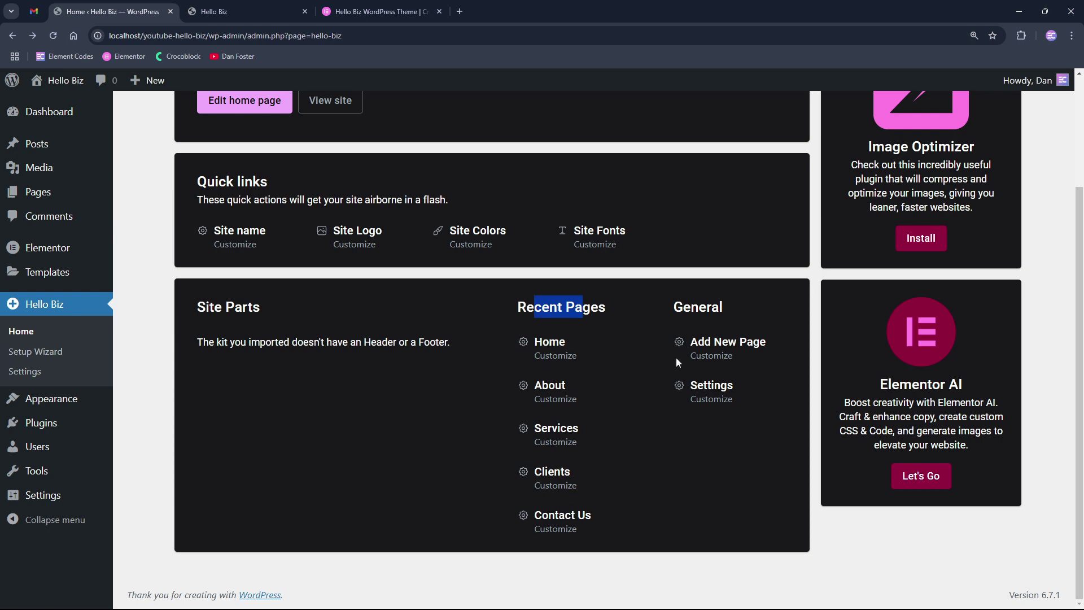
left_click_drag(674, 308, 718, 304)
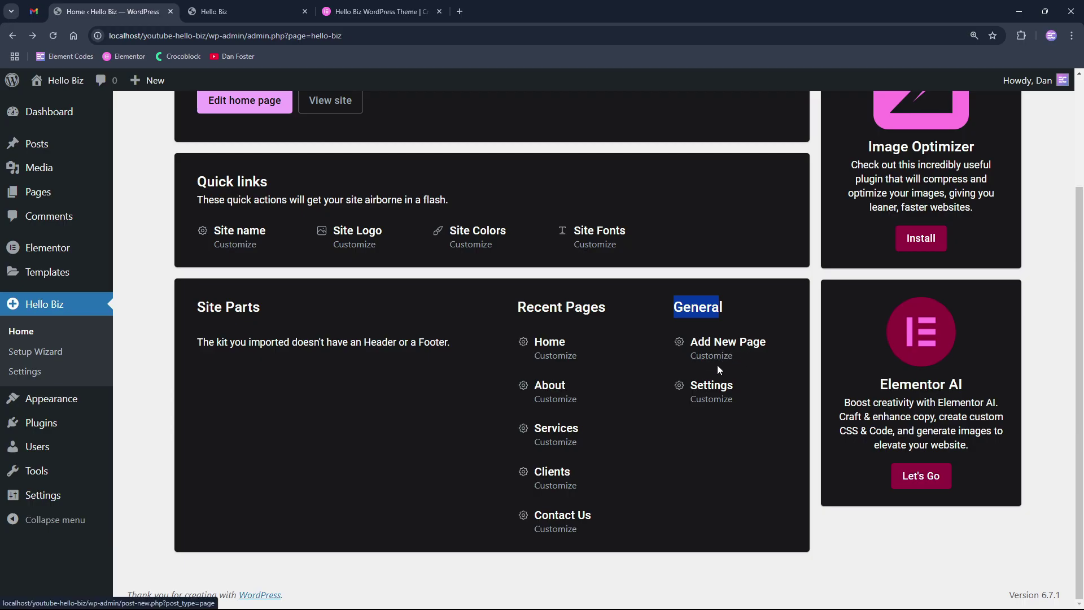
left_click(710, 400)
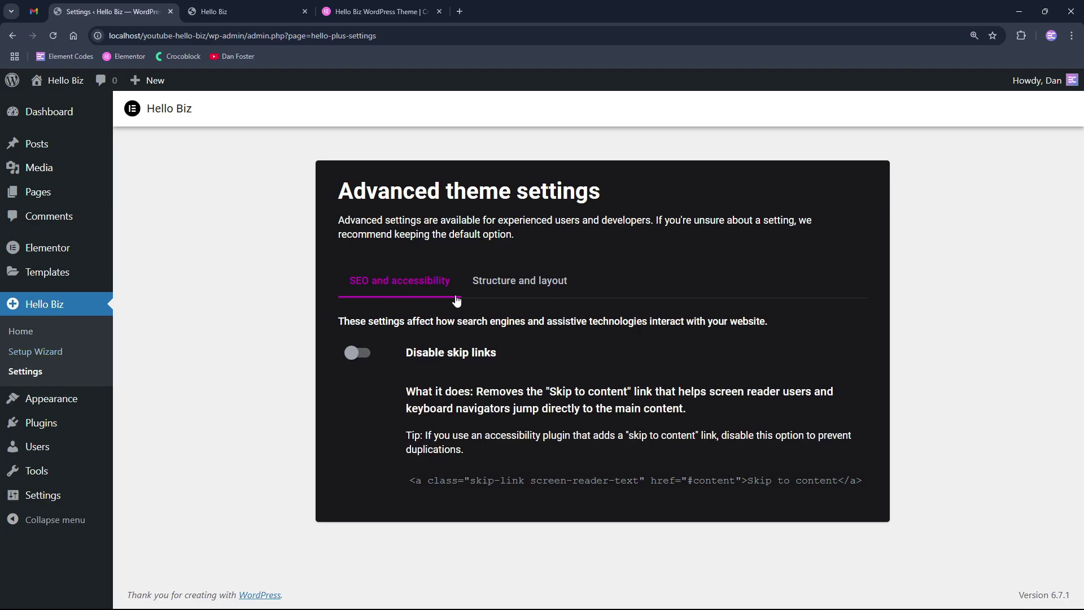
Step: Look over the Structure and layout tab, then the SEO and accessibility tab
left_click(502, 287)
left_click(376, 291)
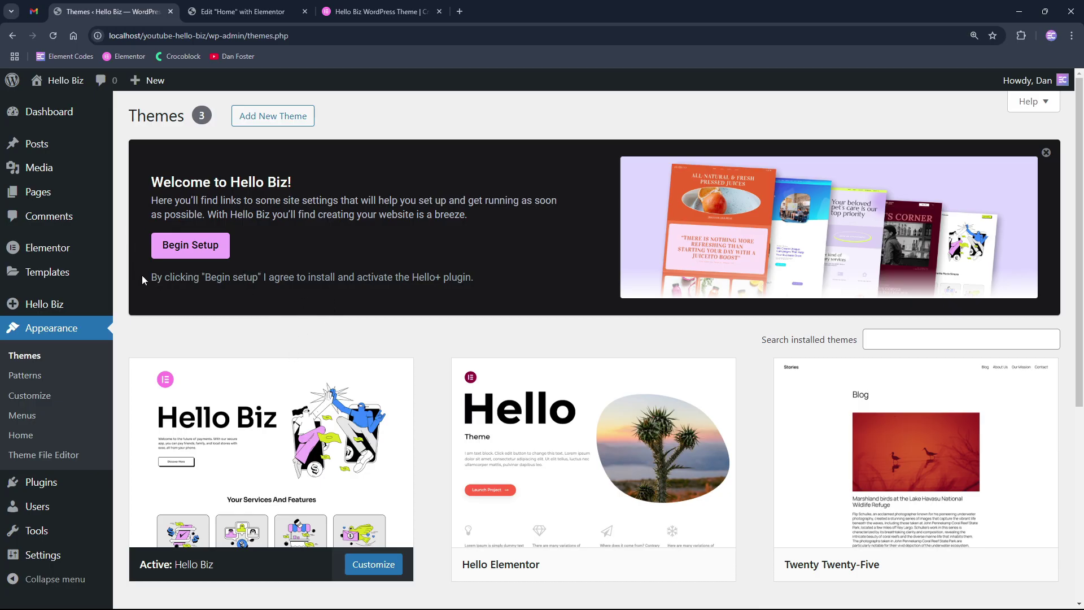
Step: Install Hello+ with Begin Setup and browse the template kits in the Choose a Kit step
left_click(187, 254)
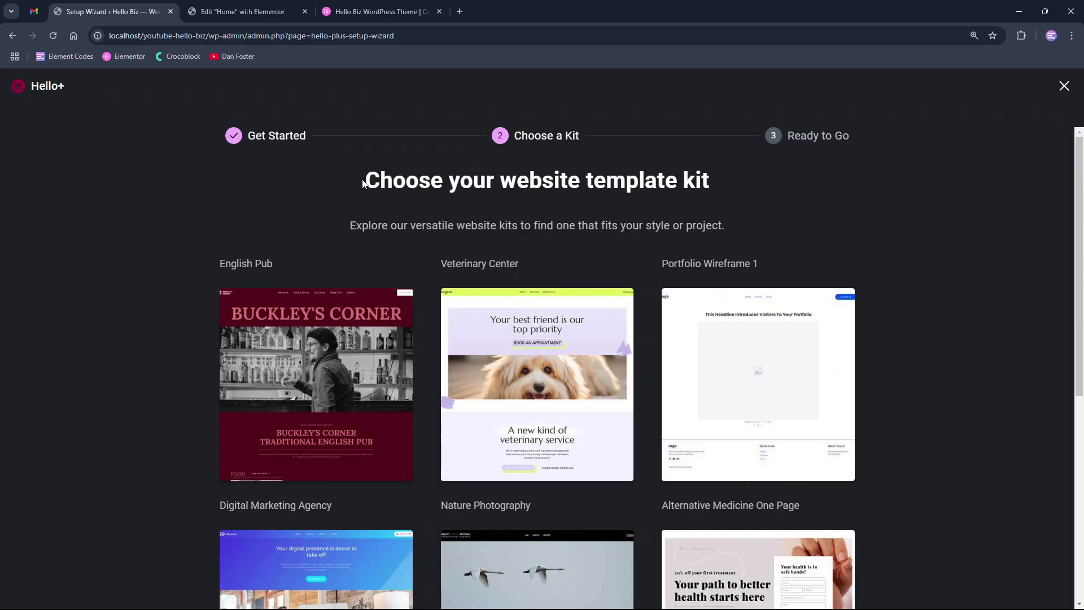
left_click_drag(363, 181, 711, 181)
scroll(548, 236, "down", 7)
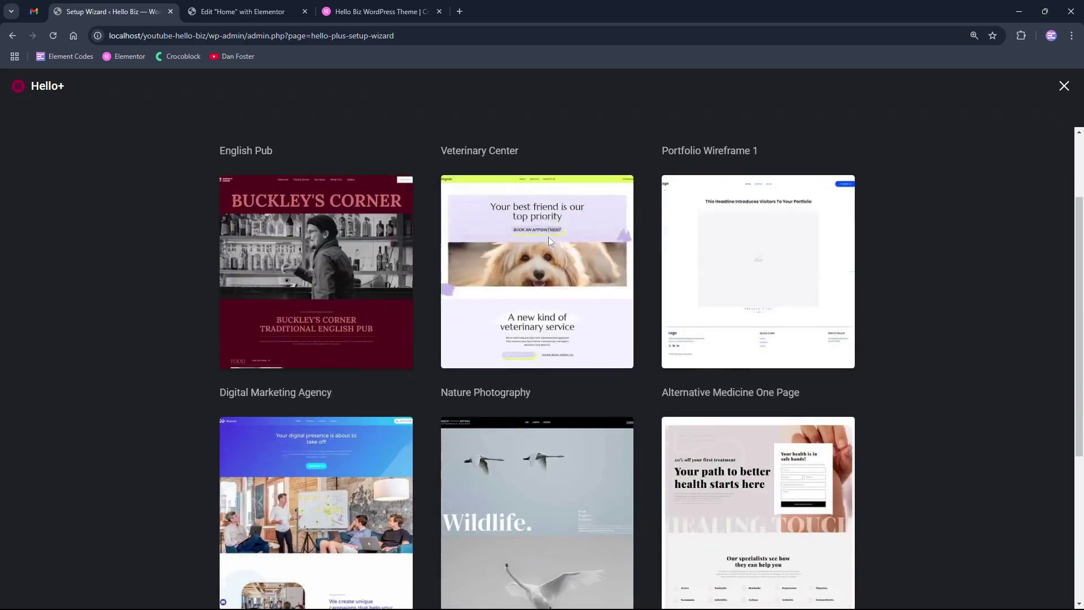
scroll(536, 265, "up", 7)
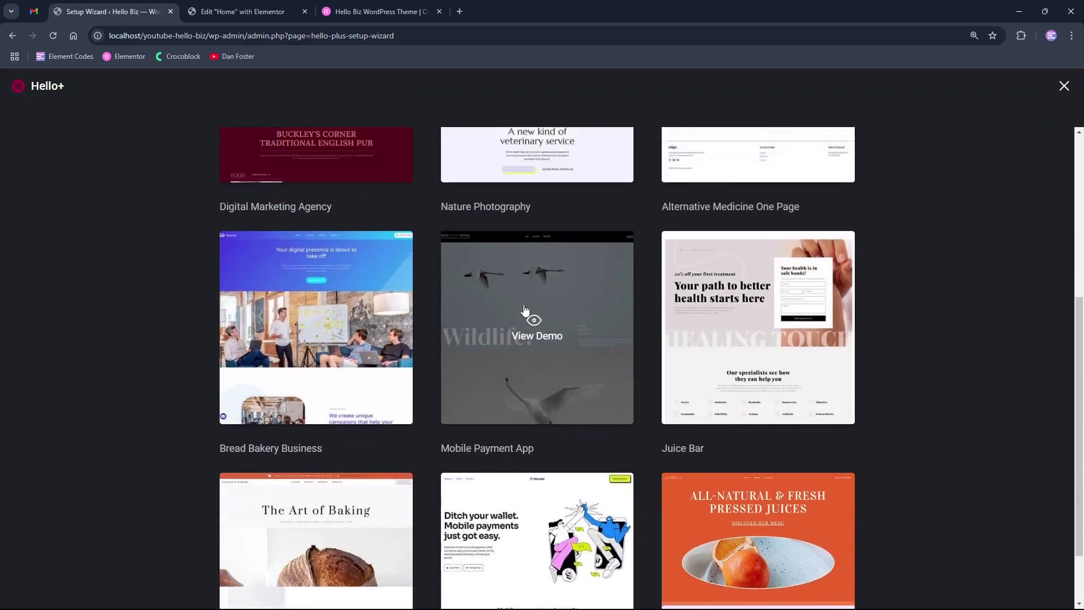
scroll(554, 336, "down", 7)
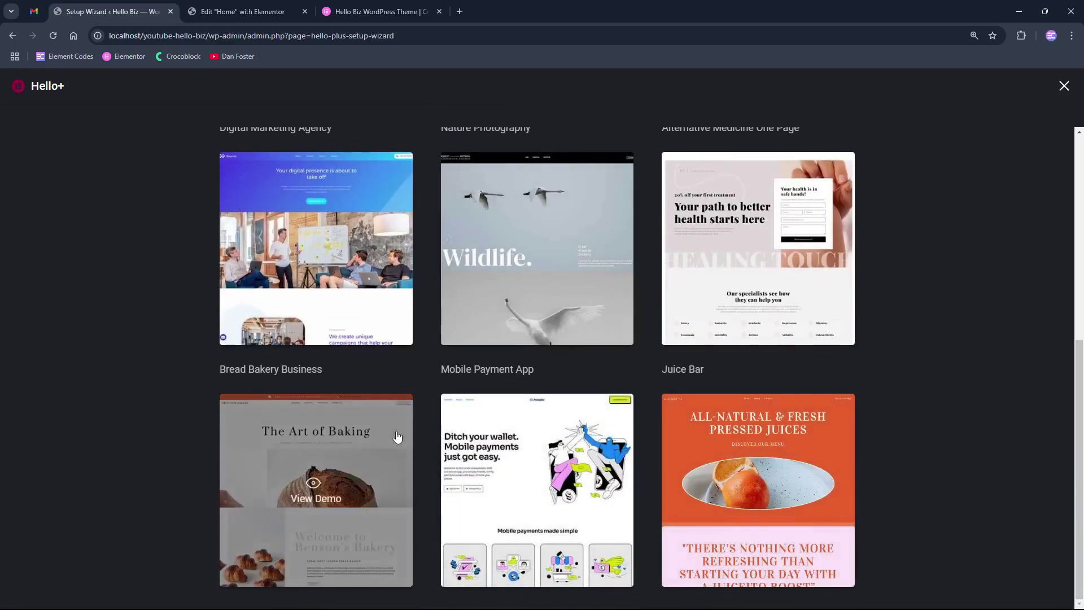
scroll(559, 409, "up", 7)
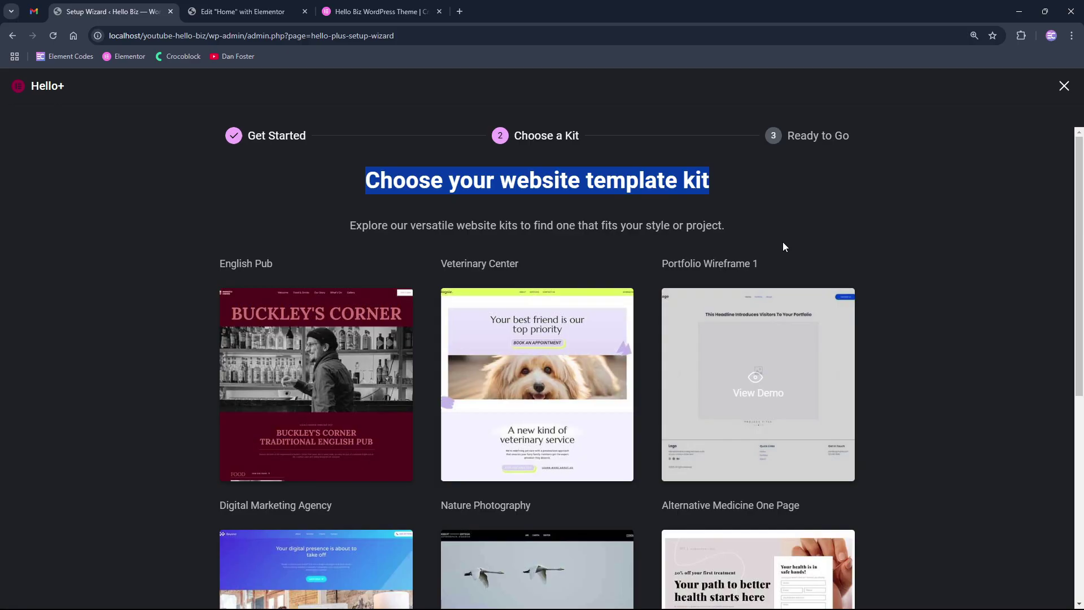
scroll(582, 367, "down", 7)
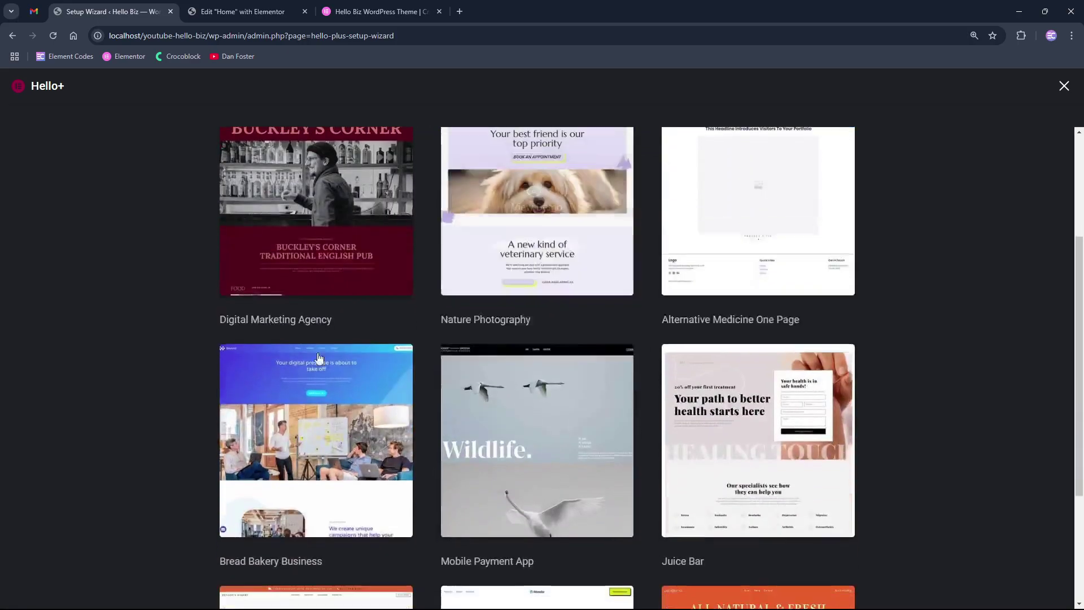
scroll(687, 480, "up", 7)
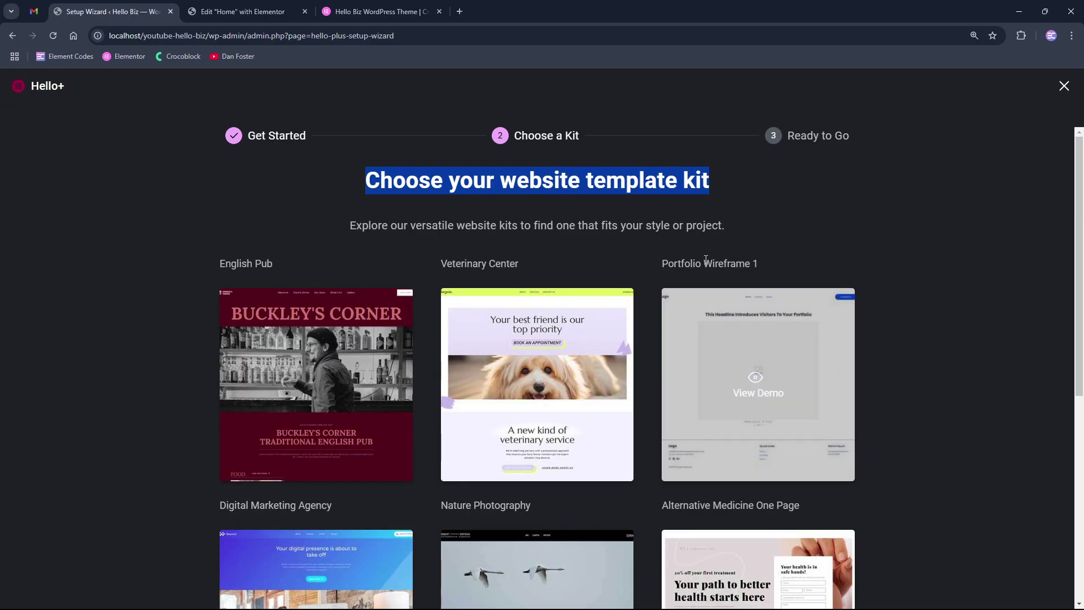
left_click(705, 260)
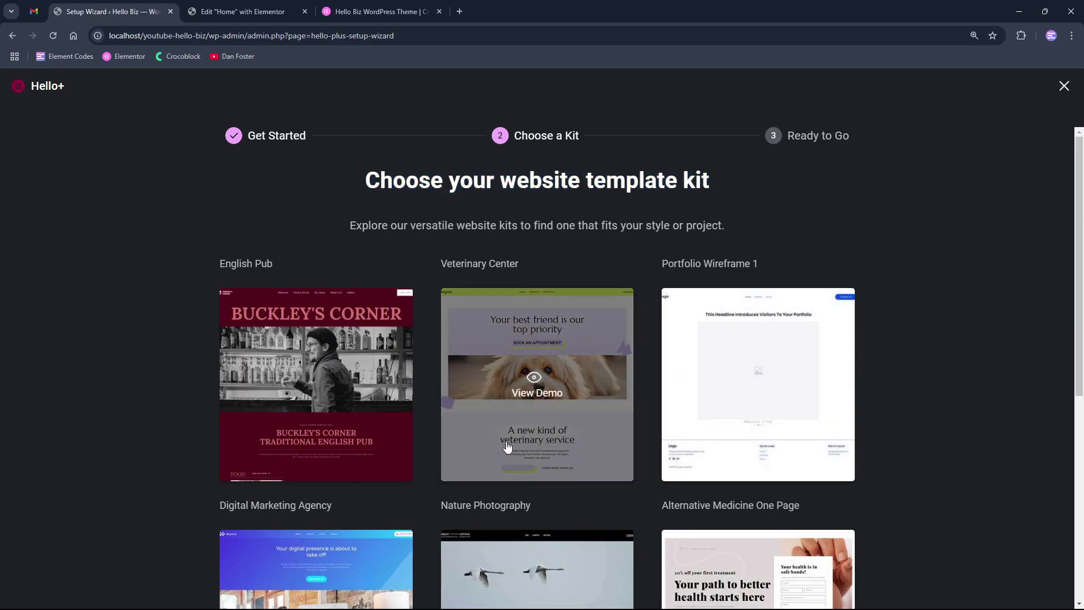
scroll(536, 427, "down", 5)
Step: Open the Mobile Payment App kit's demo and scroll through the Monsfer demo site
left_click(539, 455)
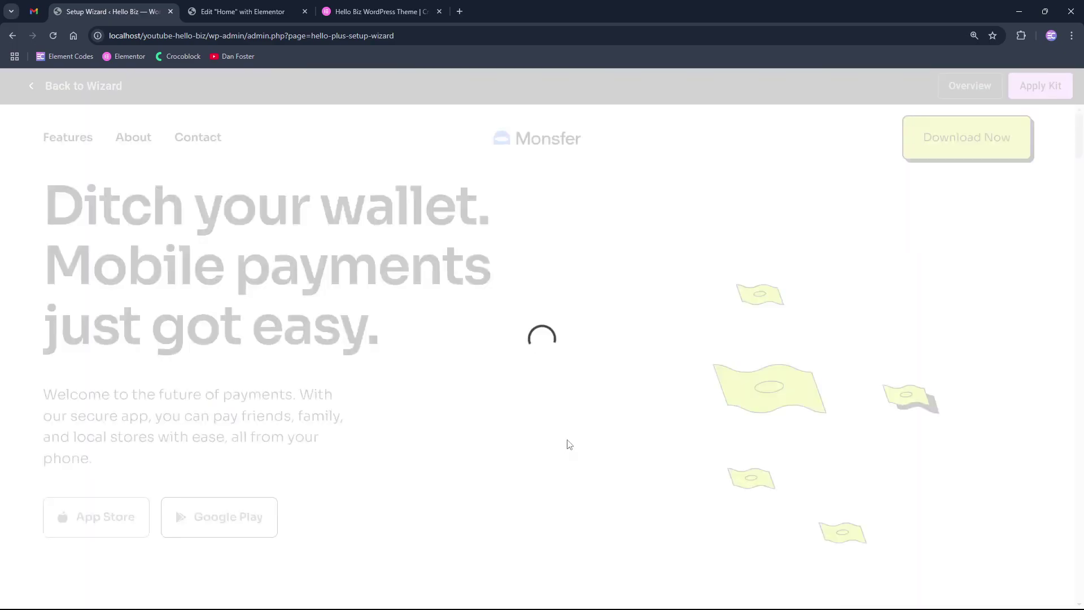
scroll(576, 343, "down", 4)
scroll(576, 343, "down", 20)
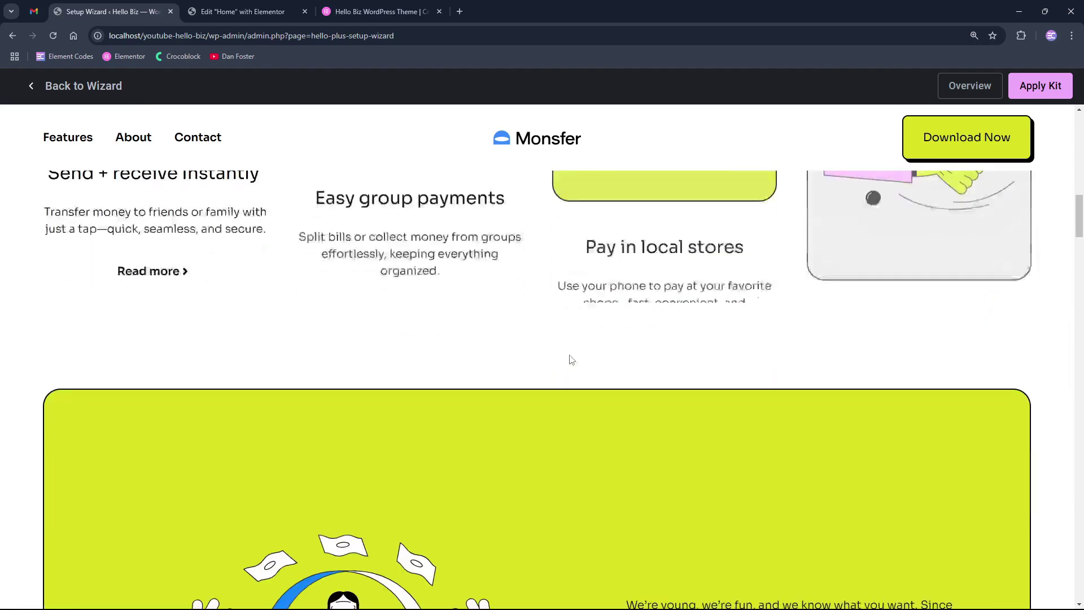
scroll(578, 374, "down", 3)
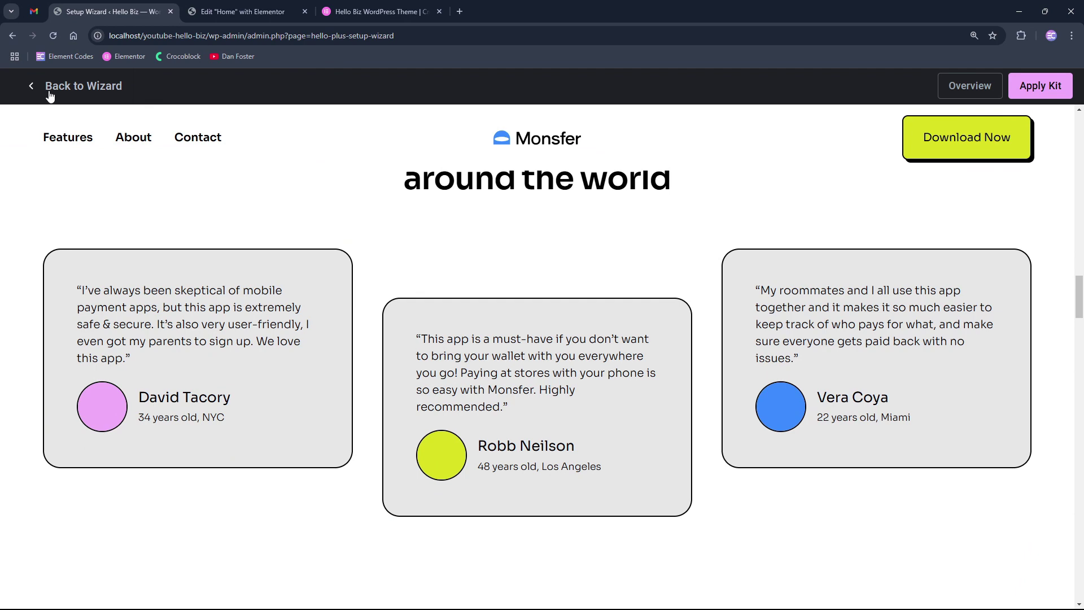
scroll(452, 135, "down", 1)
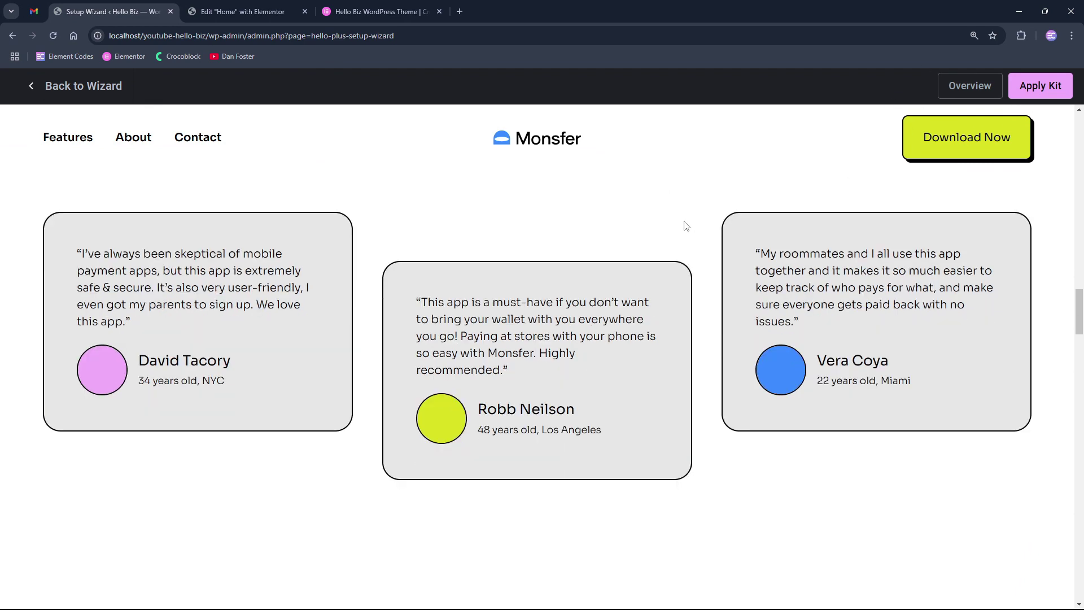
scroll(686, 226, "down", 7)
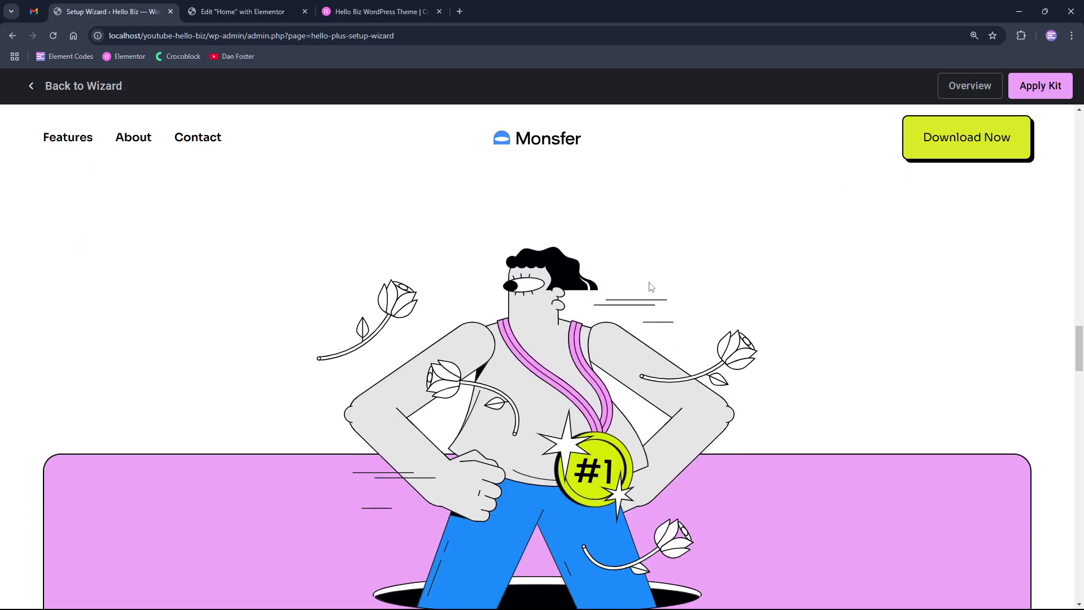
scroll(650, 286, "down", 7)
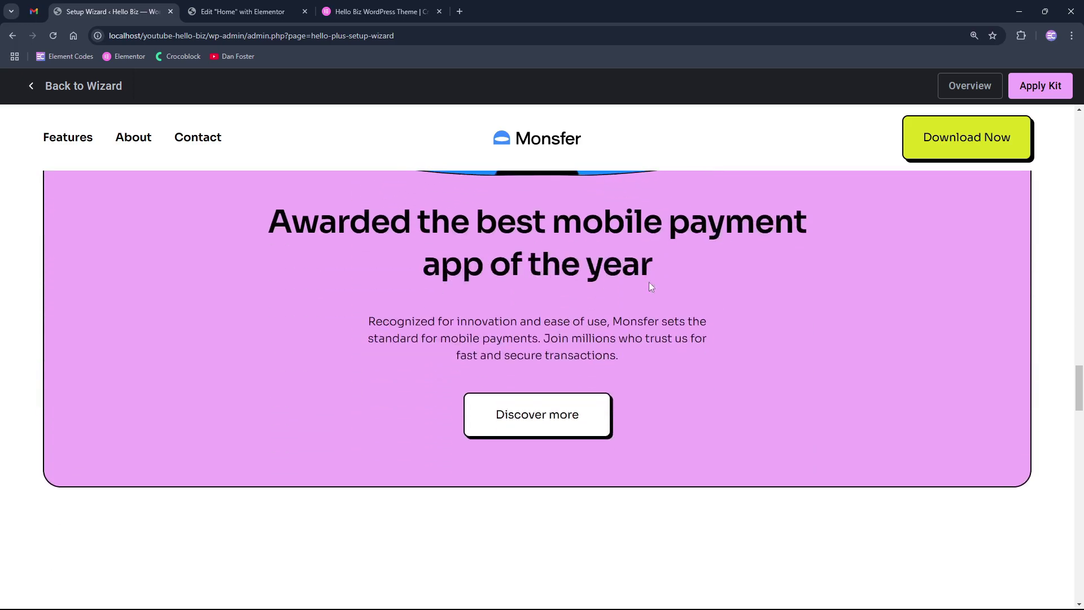
scroll(649, 282, "down", 1)
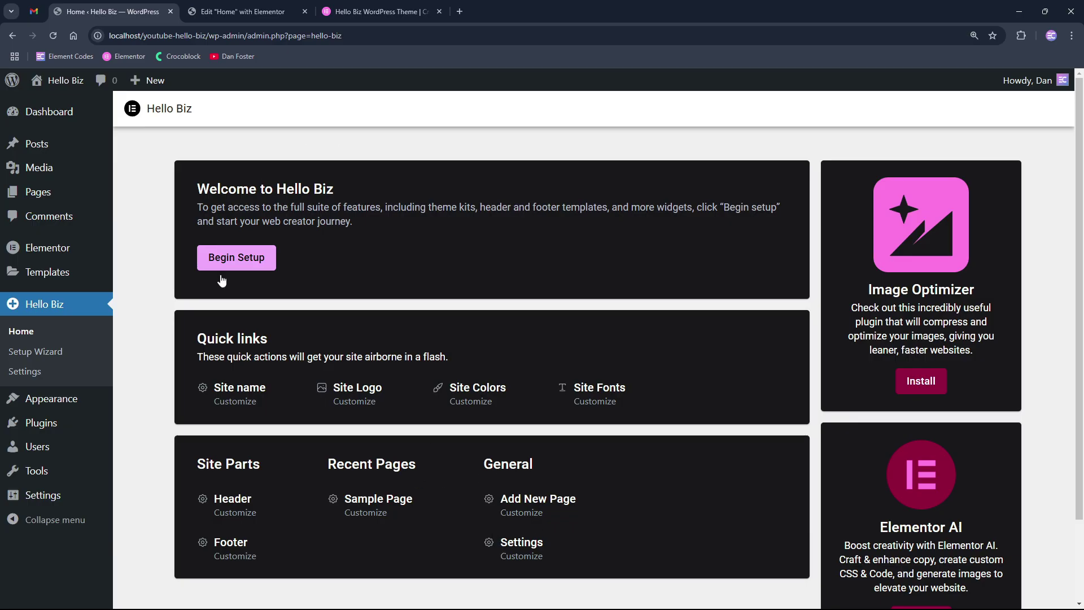
Step: Return to the Hello Biz Home admin page from the Elementor admin menu
mouse_move(77, 252)
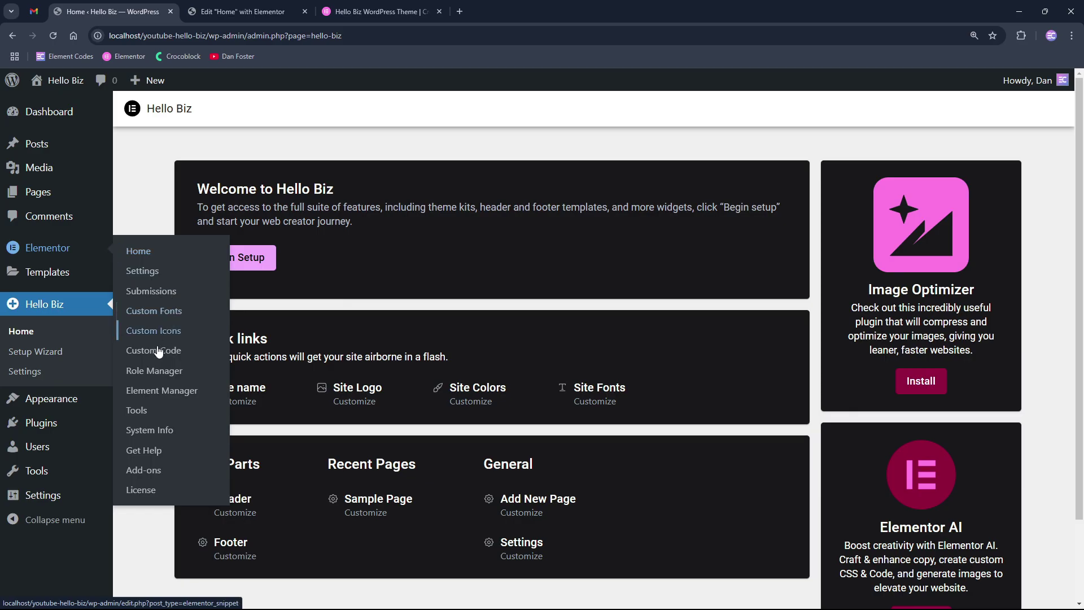